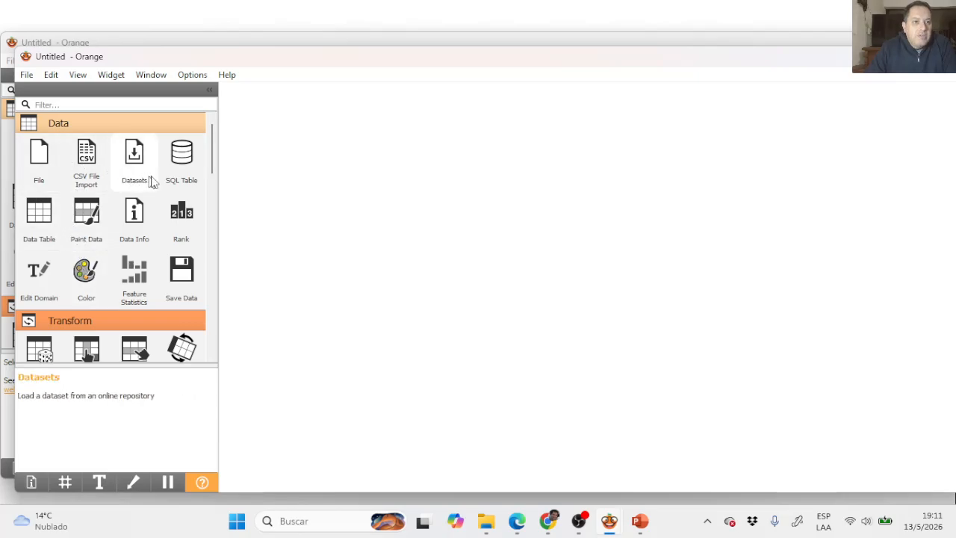
Step: Collapse the expanded Data, Transform, Visualize, Model and Evaluate widget categories so that only the category names are listed
mouse_move(213, 162)
mouse_down()
mouse_move(211, 343)
mouse_move(224, 156)
mouse_up()
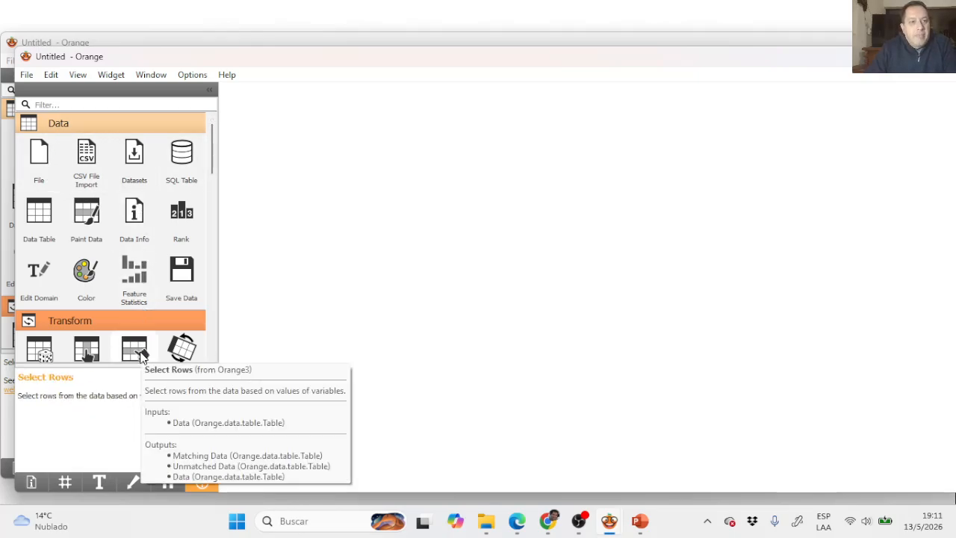
drag(211, 153, 220, 133)
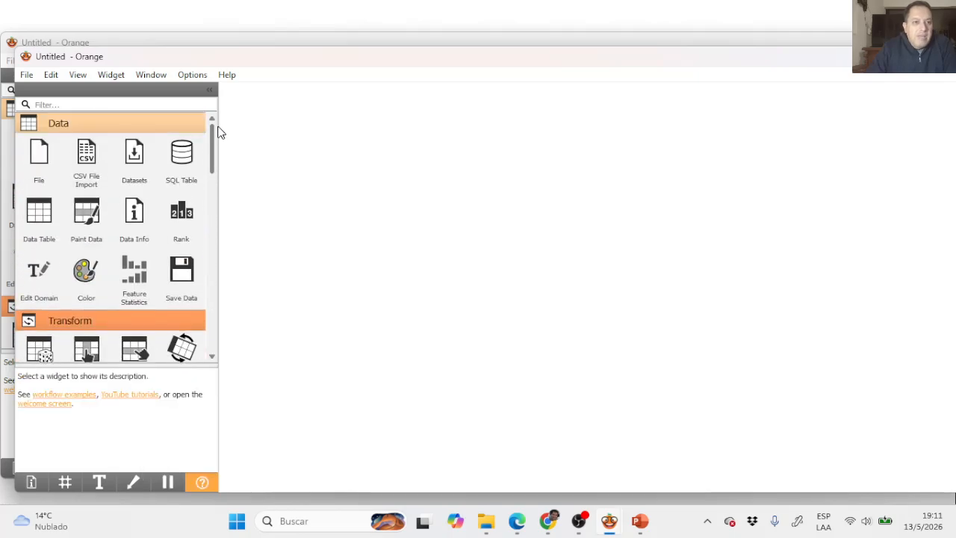
click(136, 122)
click(123, 144)
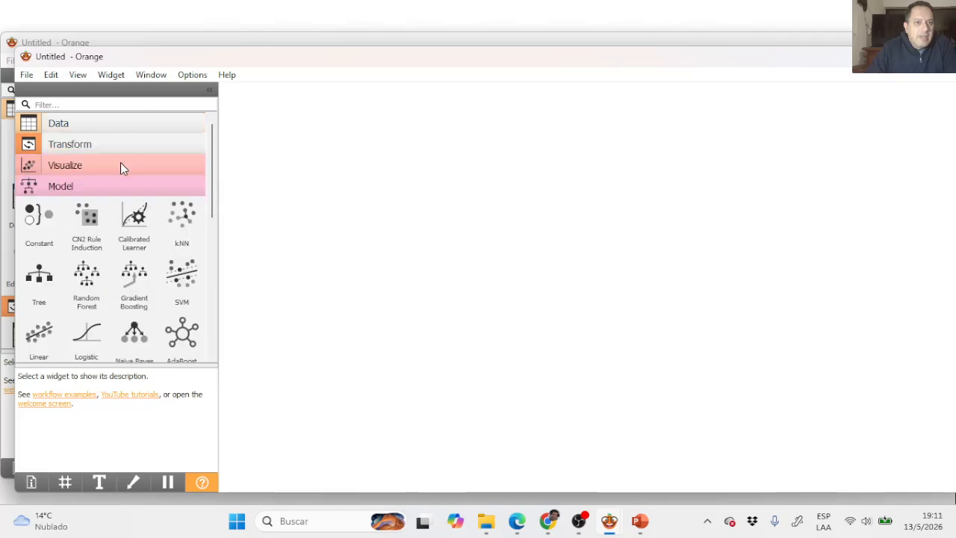
click(121, 163)
click(119, 163)
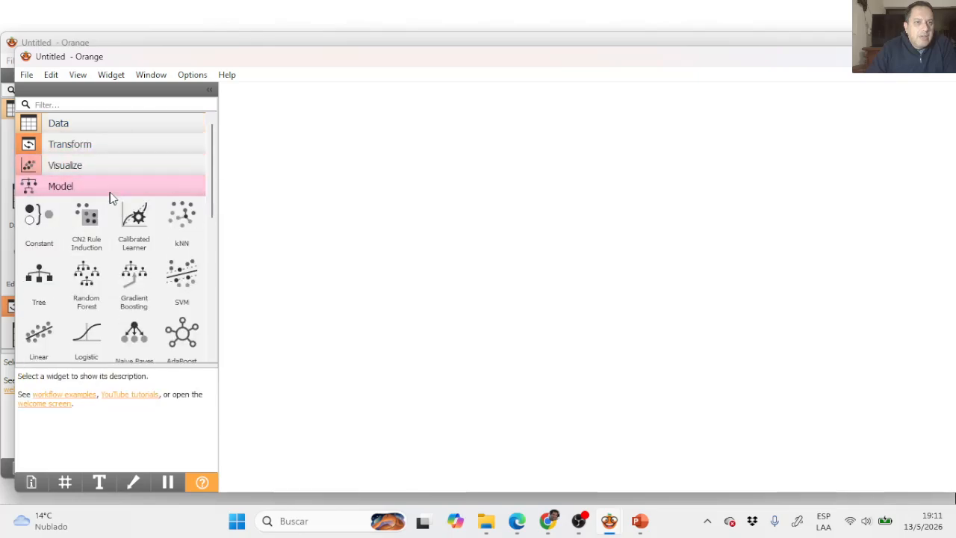
click(111, 188)
click(108, 209)
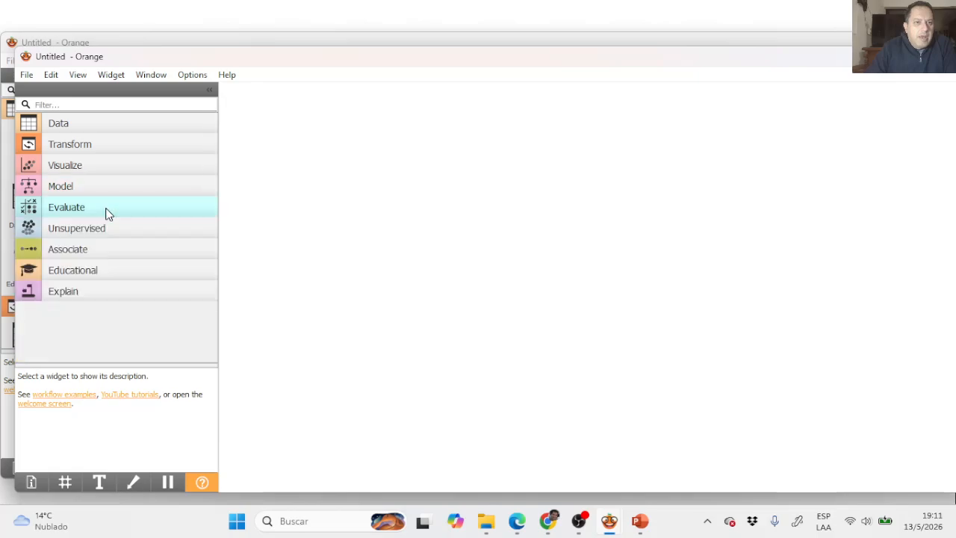
Step: Examine the widgets offered in the Data and Transform categories, collapsing each category after viewing it
click(108, 130)
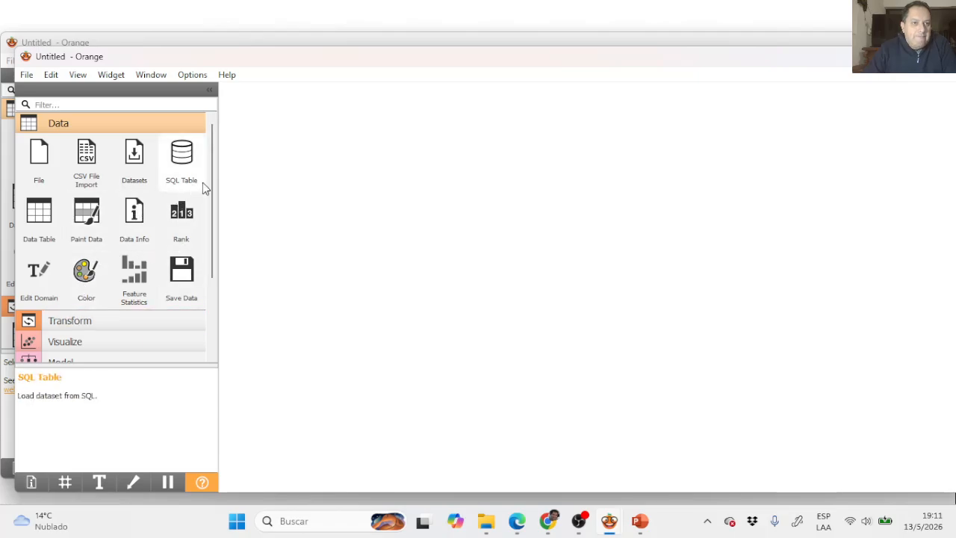
click(106, 132)
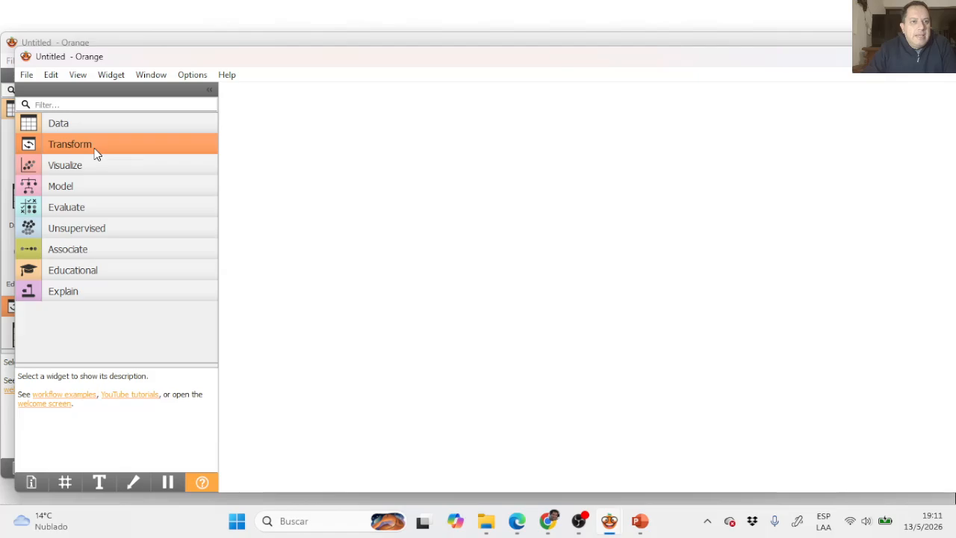
click(94, 148)
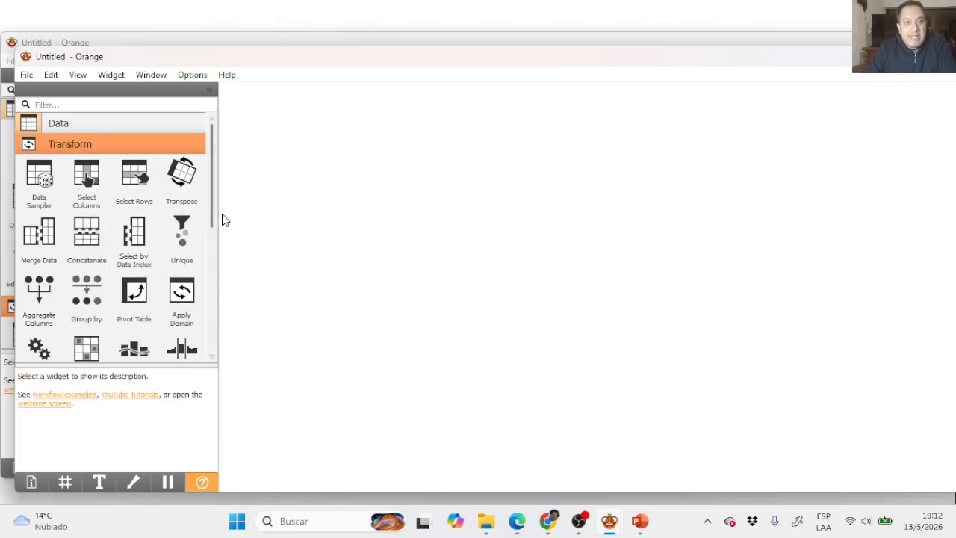
drag(212, 216, 227, 203)
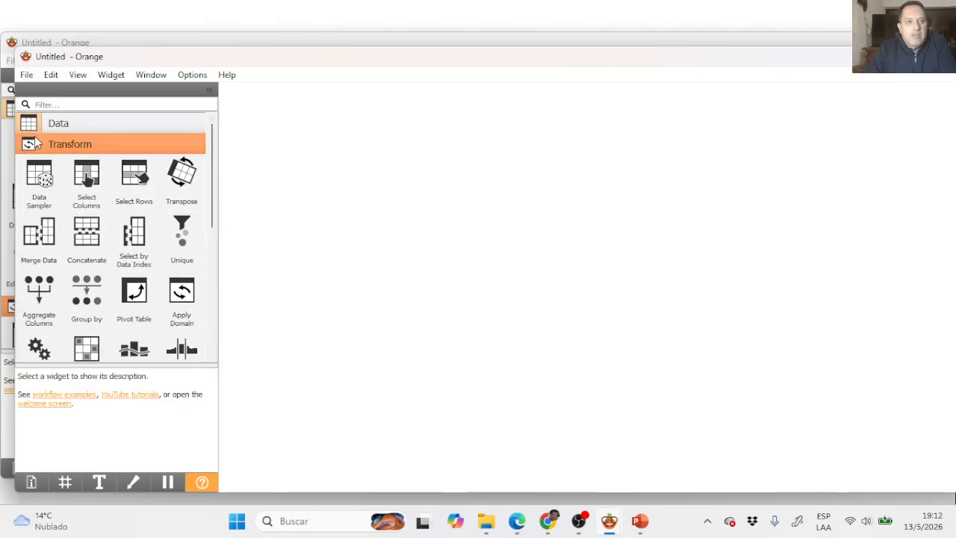
mouse_move(36, 193)
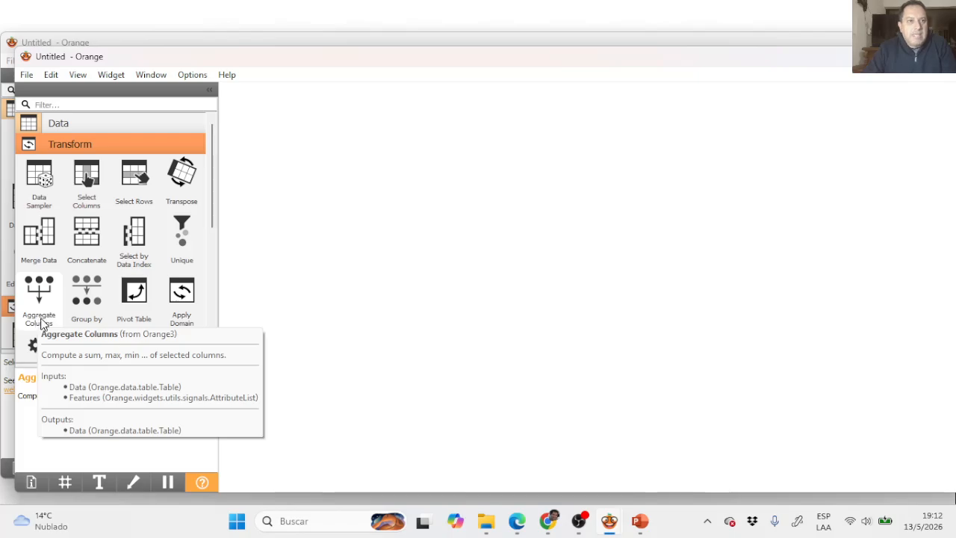
click(97, 145)
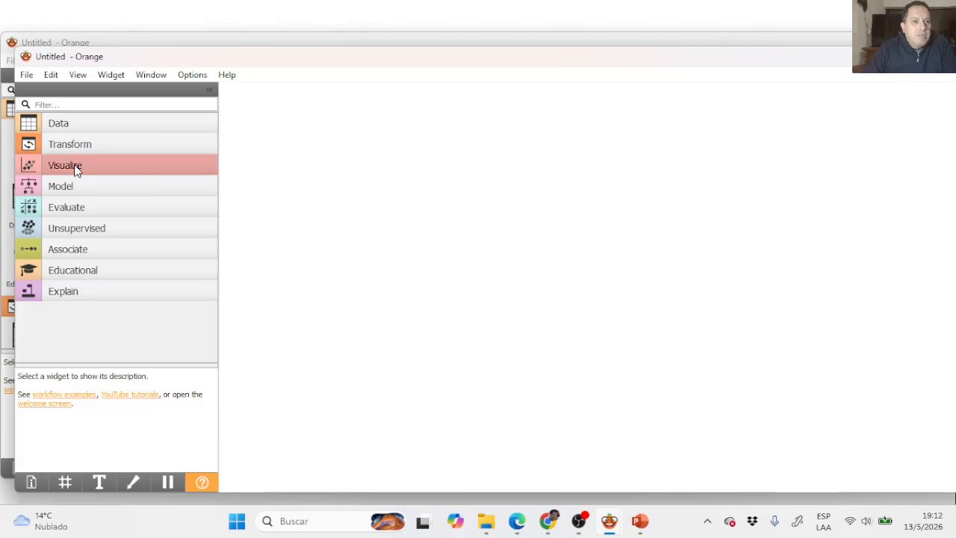
Step: Look through the plots and diagrams offered in the Visualize category, and collapse the category again
click(73, 172)
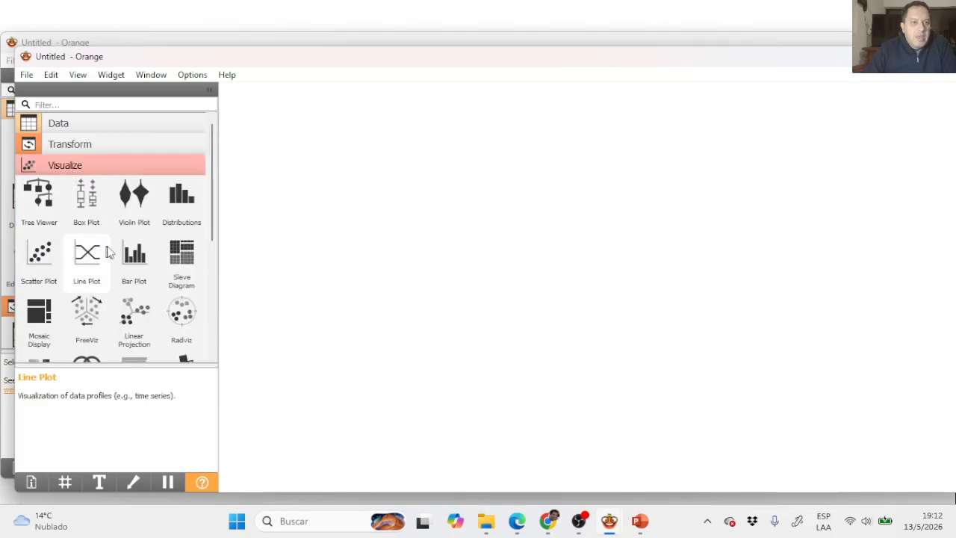
drag(210, 235, 243, 228)
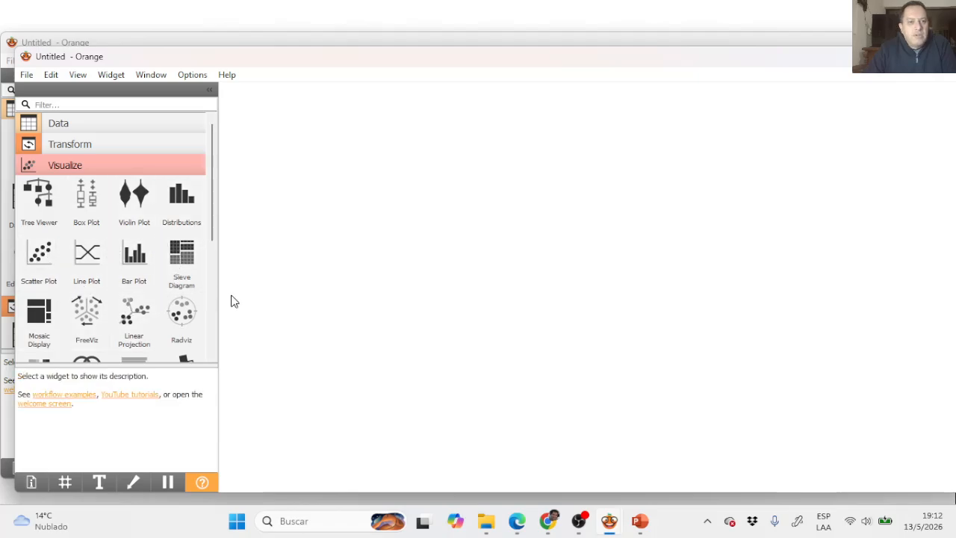
drag(210, 223, 239, 228)
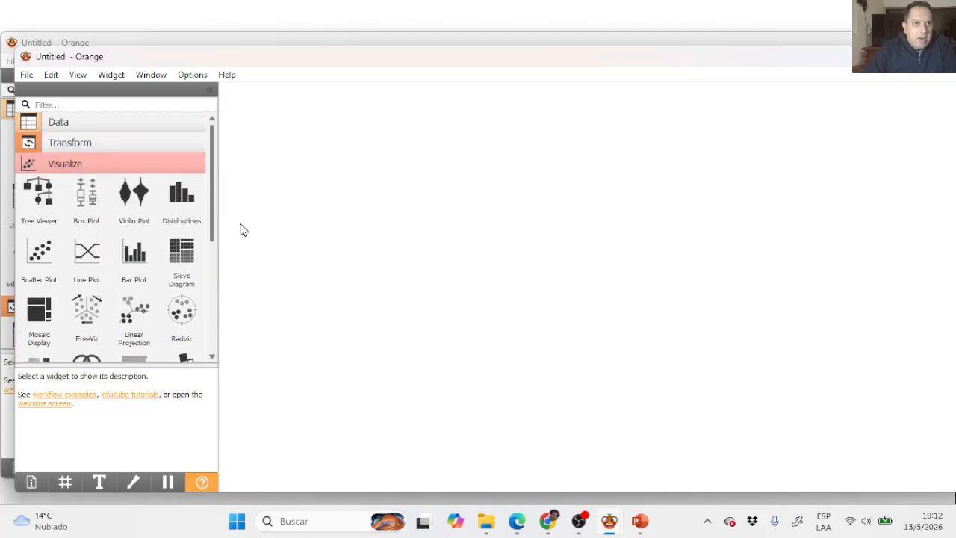
click(117, 164)
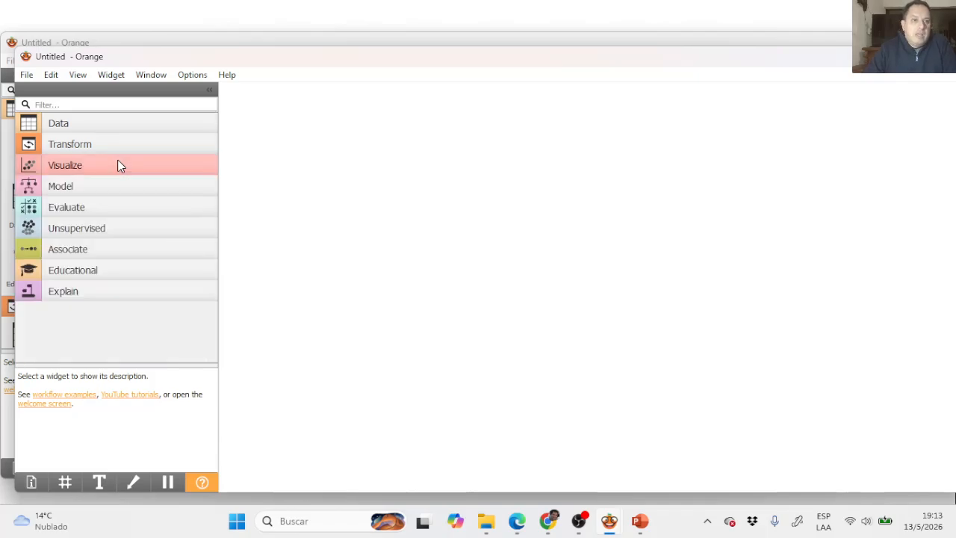
Step: Look through the learning algorithms offered in the Model category, and collapse the category again
click(63, 191)
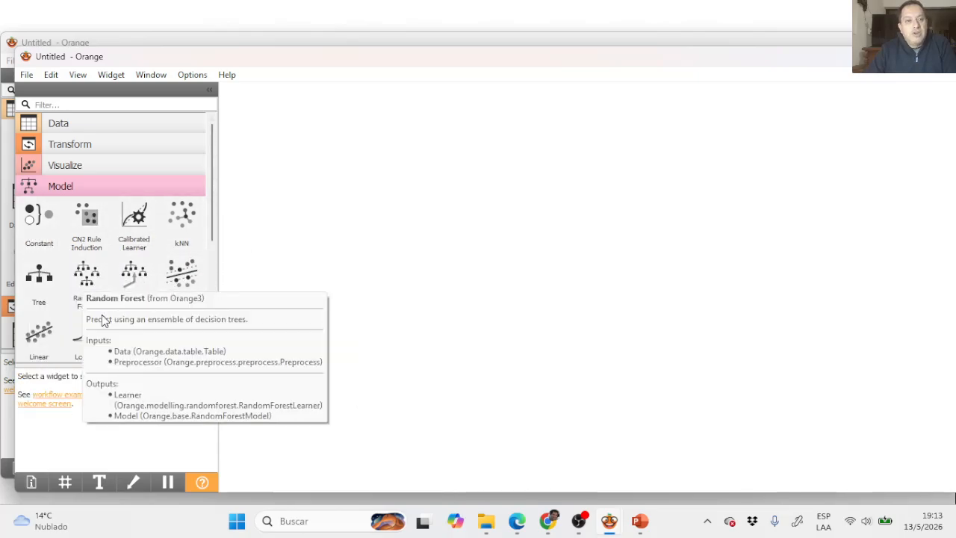
scroll(134, 314, down, 2)
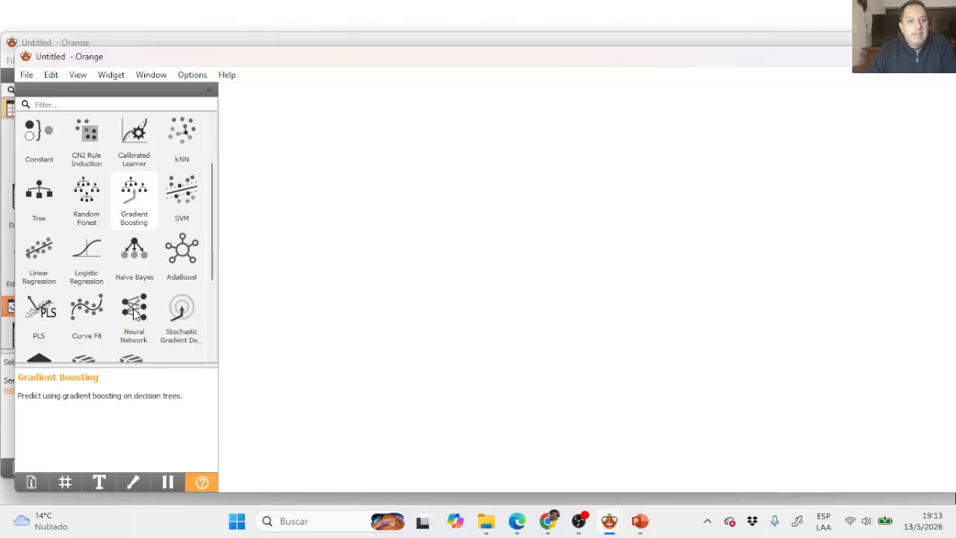
scroll(133, 149, up, 2)
click(109, 186)
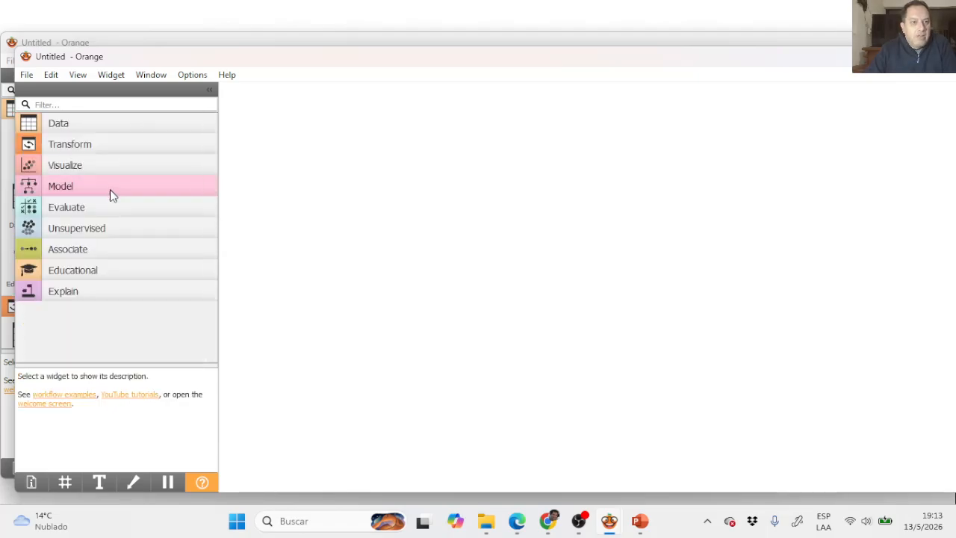
Step: Expand the Evaluate category and examine its model evaluation widgets
click(73, 212)
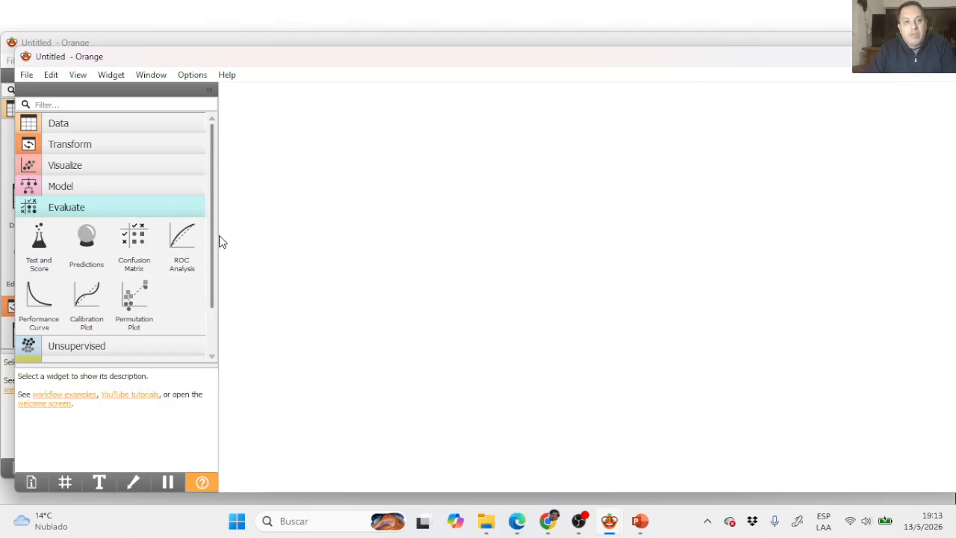
scroll(209, 273, down, 1)
scroll(209, 269, down, 1)
scroll(208, 257, up, 1)
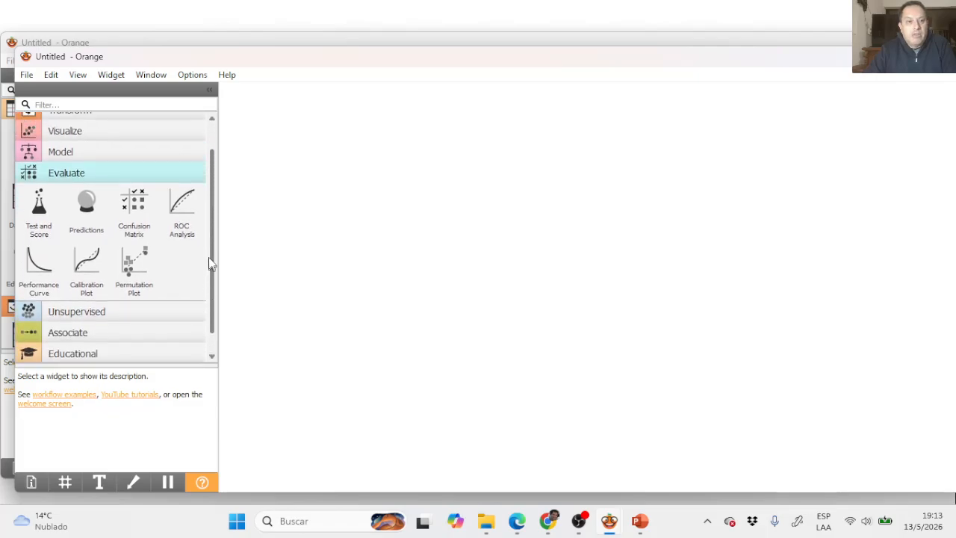
scroll(186, 284, down, 1)
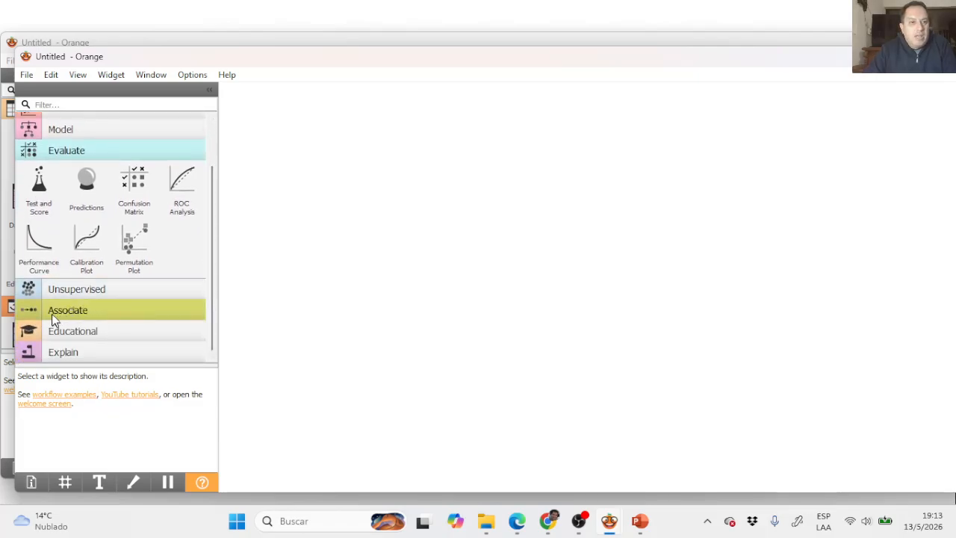
Step: Expand the Associate and Educational categories and examine the widgets they contain
click(89, 313)
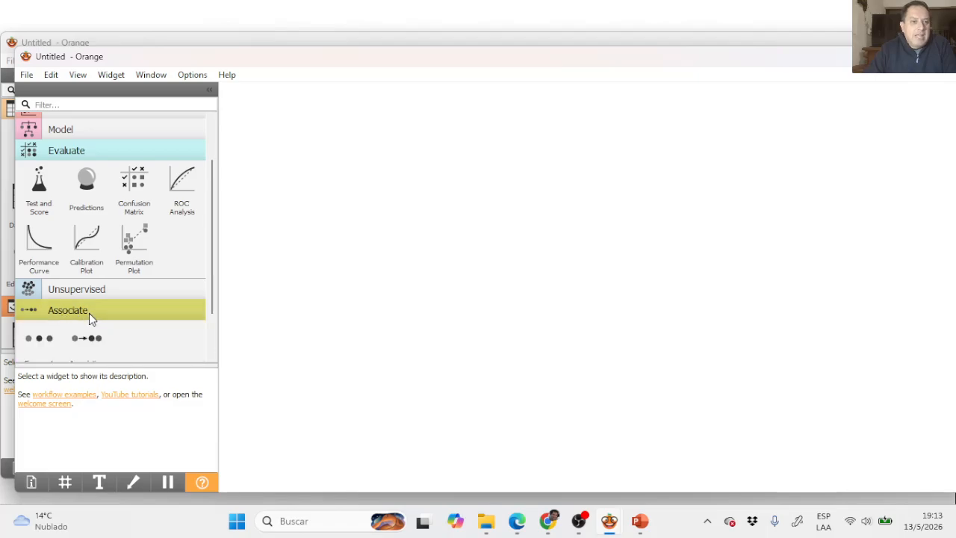
scroll(91, 314, down, 3)
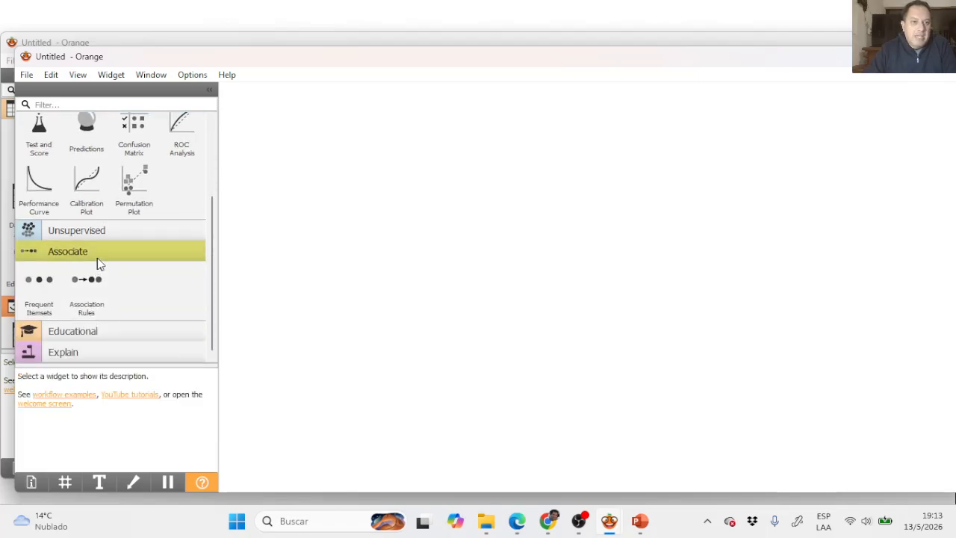
click(93, 333)
scroll(108, 310, down, 3)
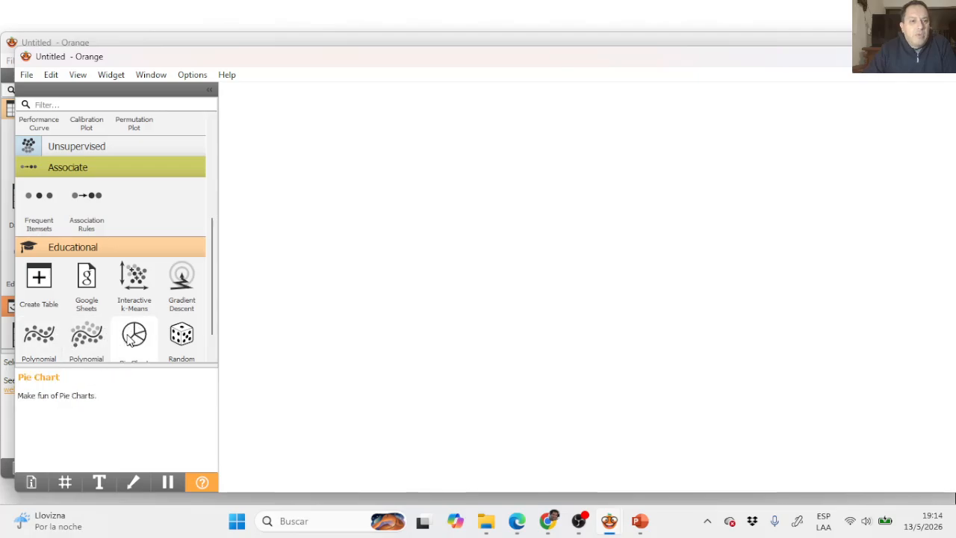
scroll(126, 338, down, 1)
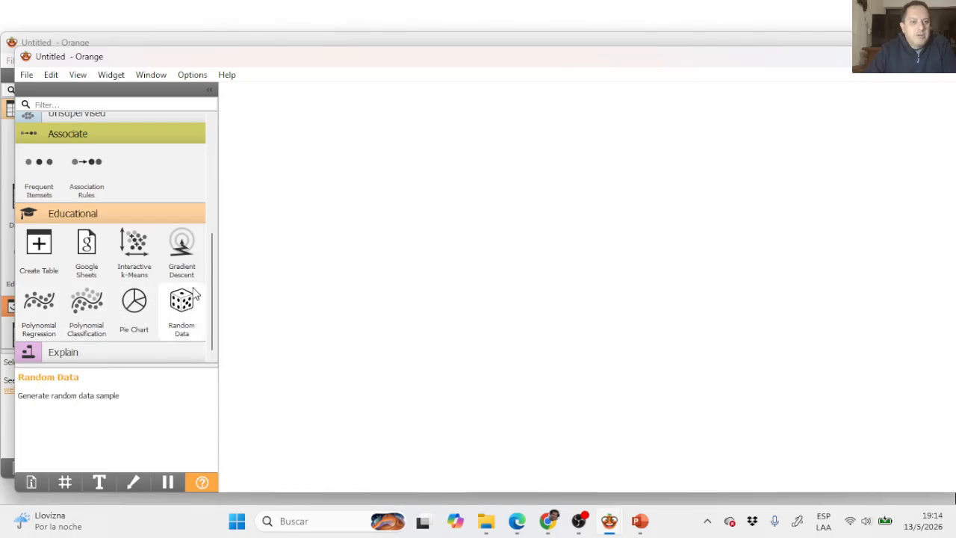
drag(212, 291, 241, 159)
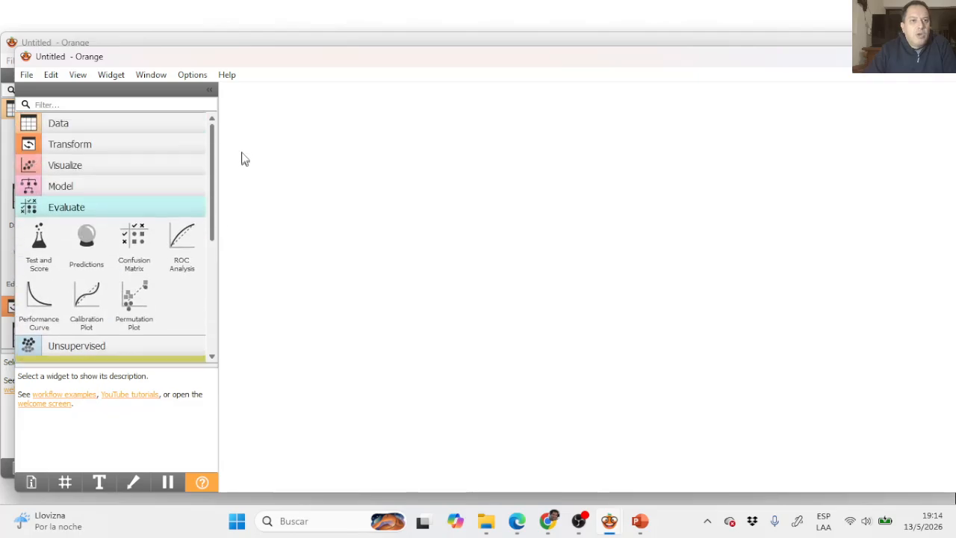
Step: Collapse the Evaluate, Associate and Educational categories and expand the Data category
click(120, 211)
click(107, 252)
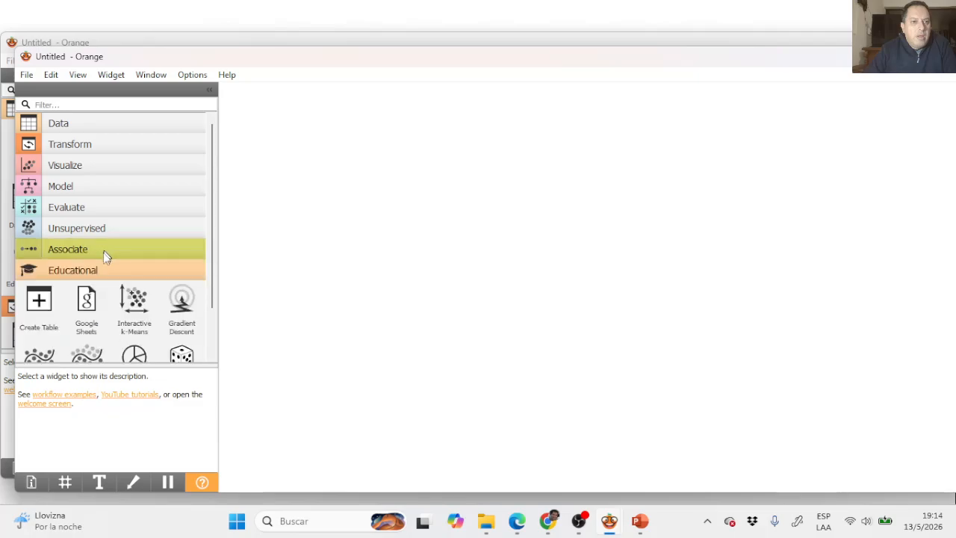
click(99, 270)
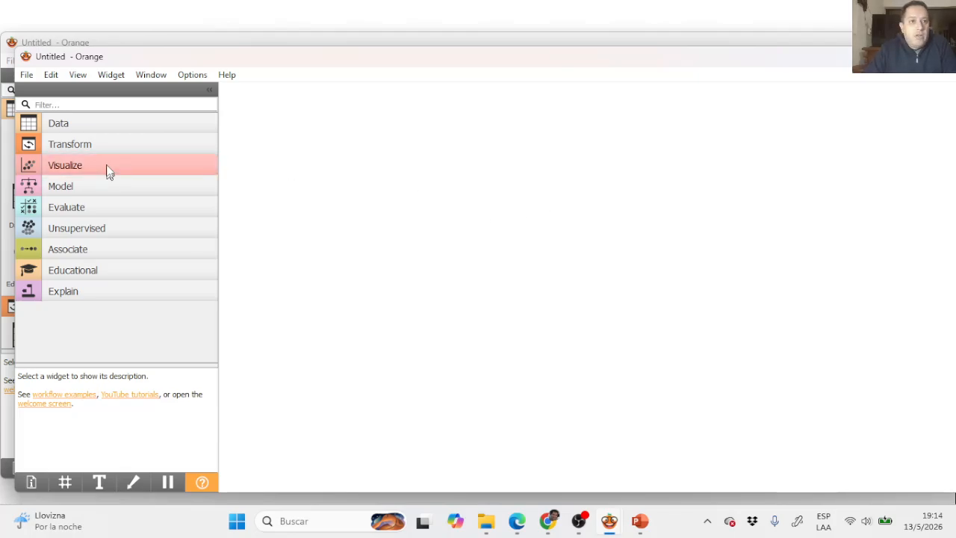
click(86, 124)
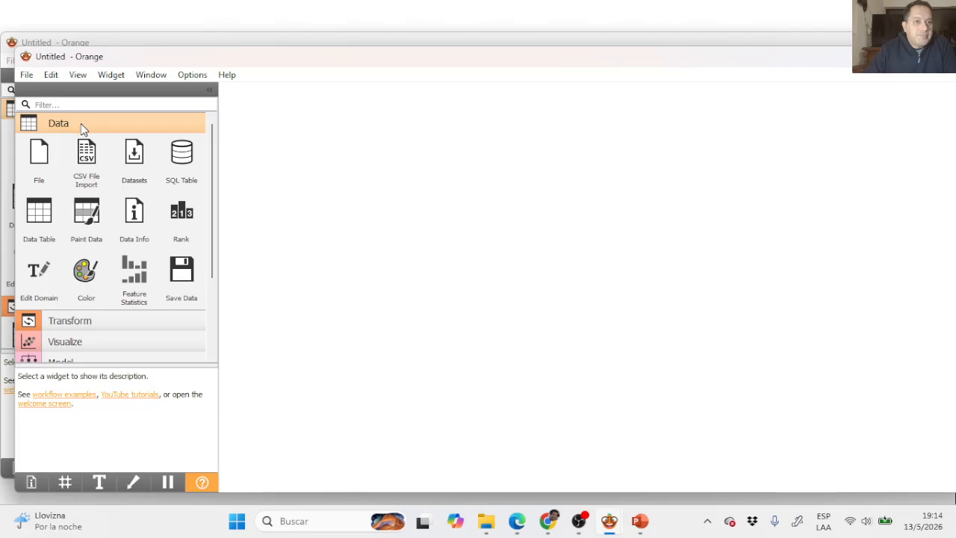
double_click(36, 162)
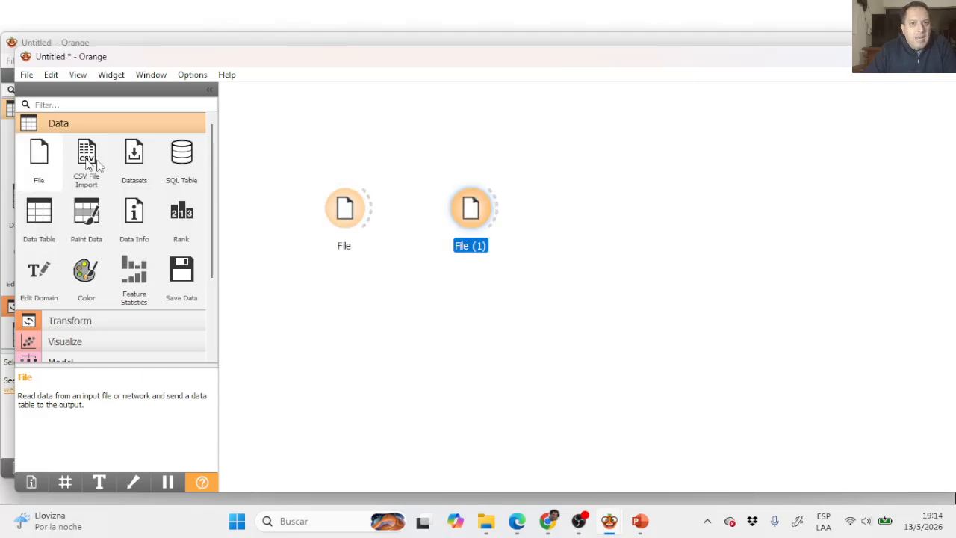
key(Delete)
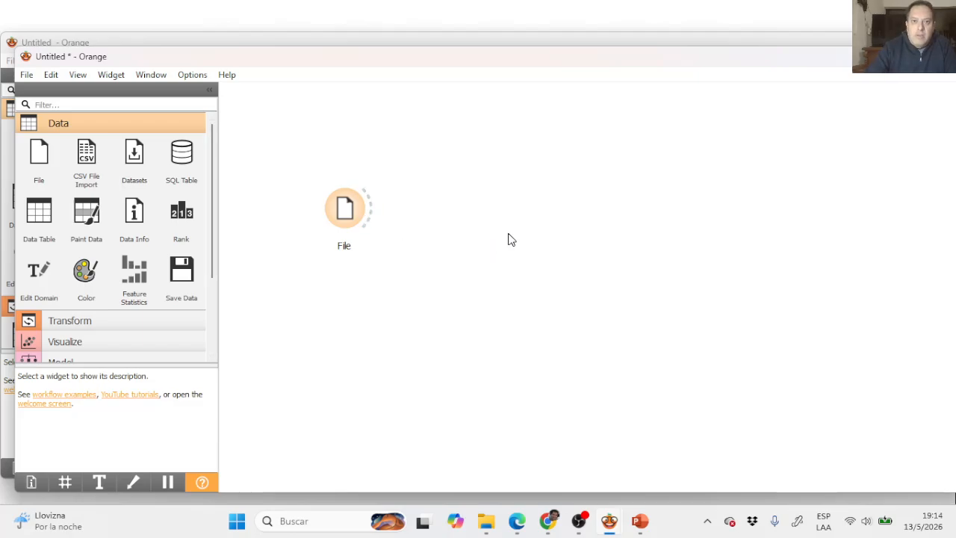
click(353, 214)
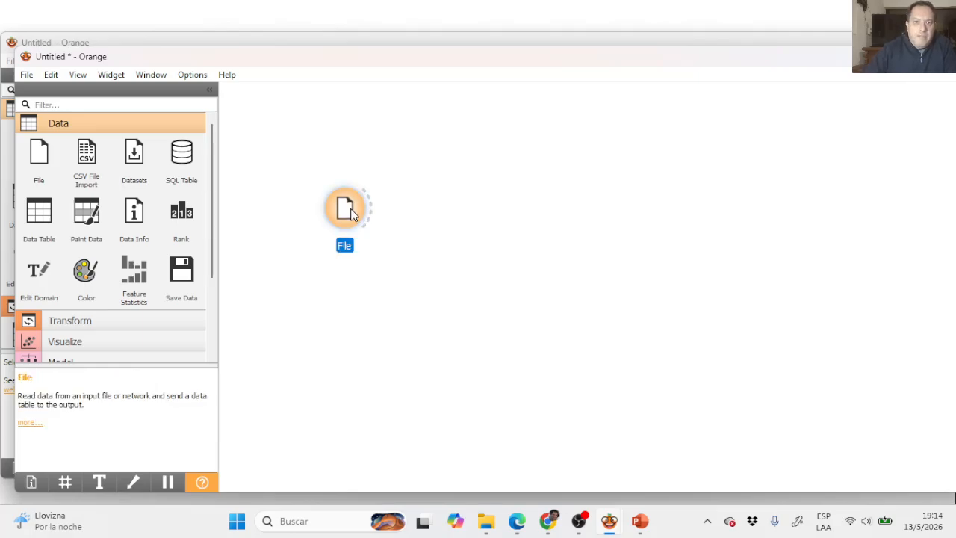
key(Delete)
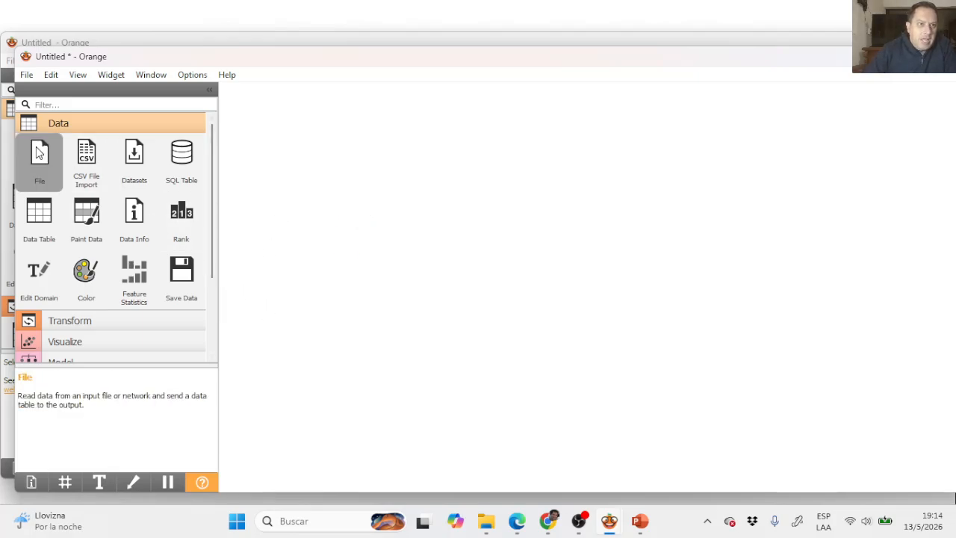
Step: Place a File widget on the empty canvas and open its settings window
drag(41, 156, 330, 210)
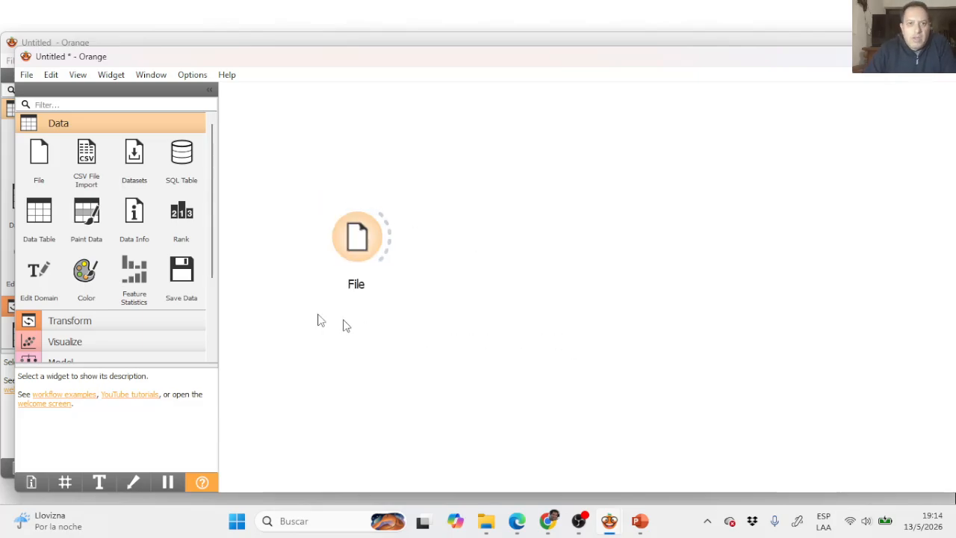
double_click(357, 237)
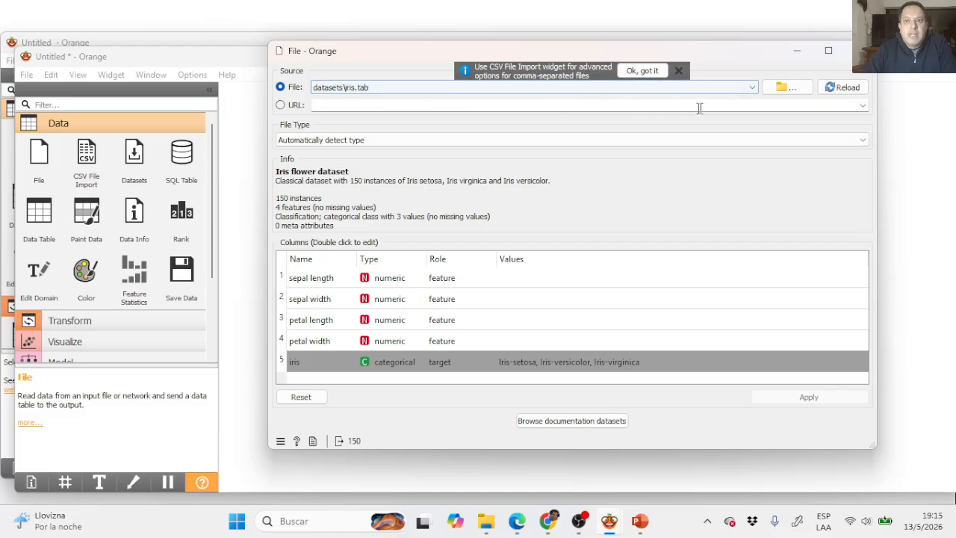
Step: Load heart_disease.tab from the datasets folder into the File widget
click(785, 90)
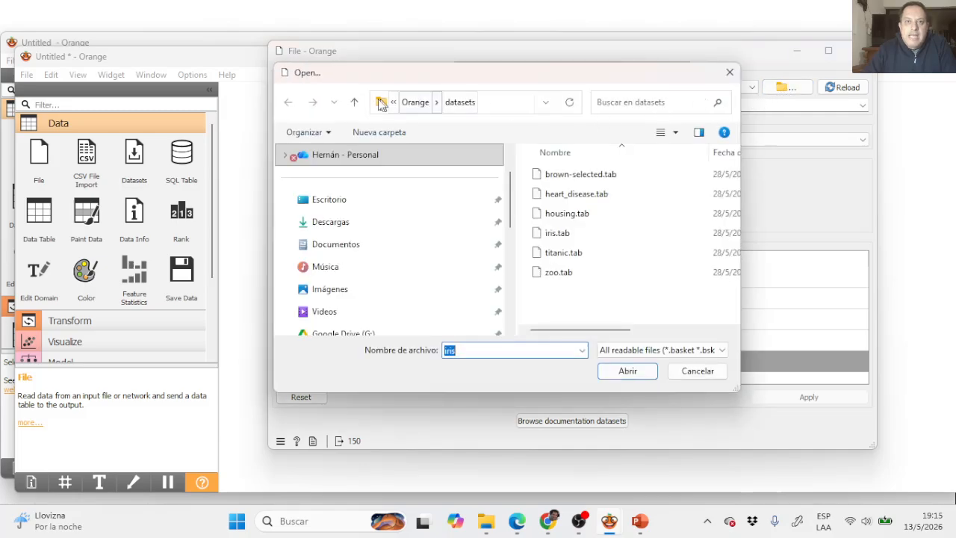
click(573, 196)
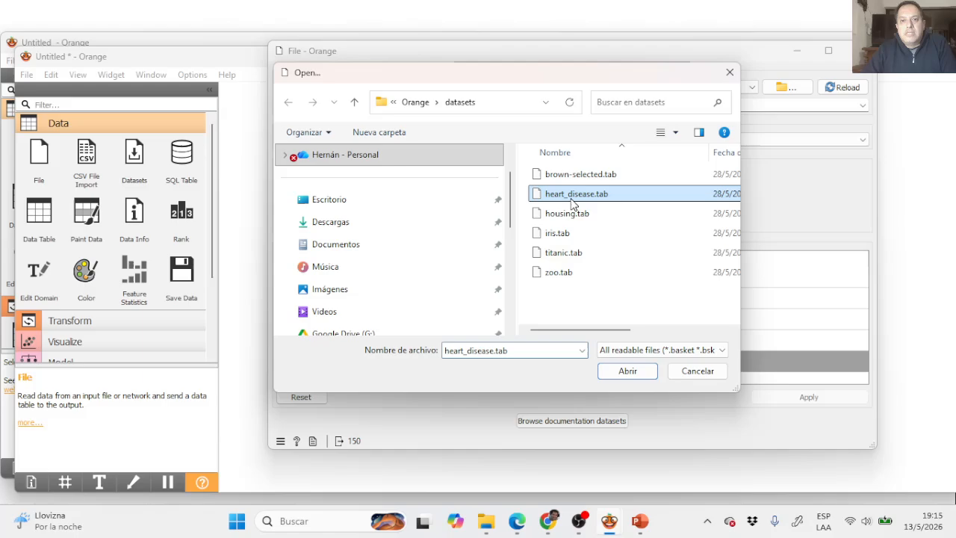
click(624, 371)
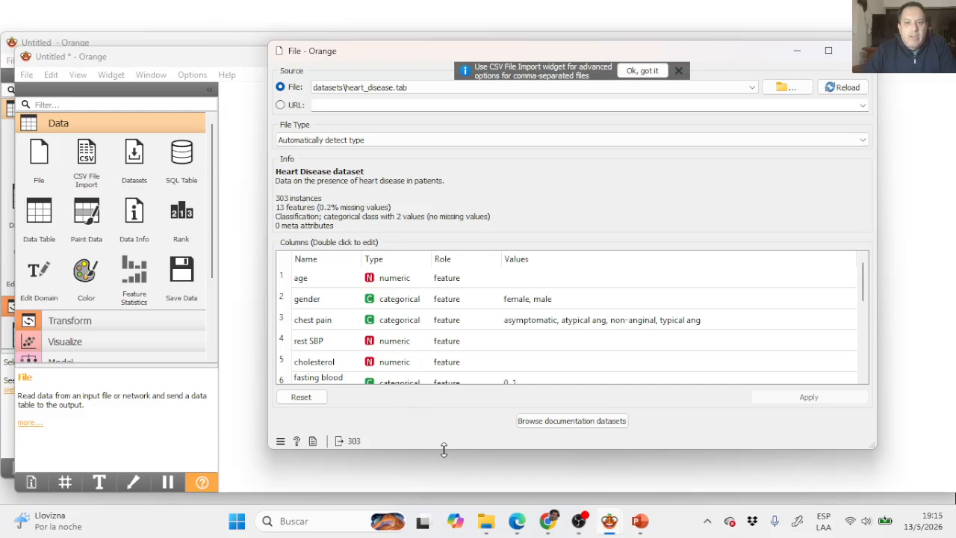
Step: Enlarge the File widget's window, examine the name, type, role and values of every heart disease column, and close it
drag(444, 449, 438, 507)
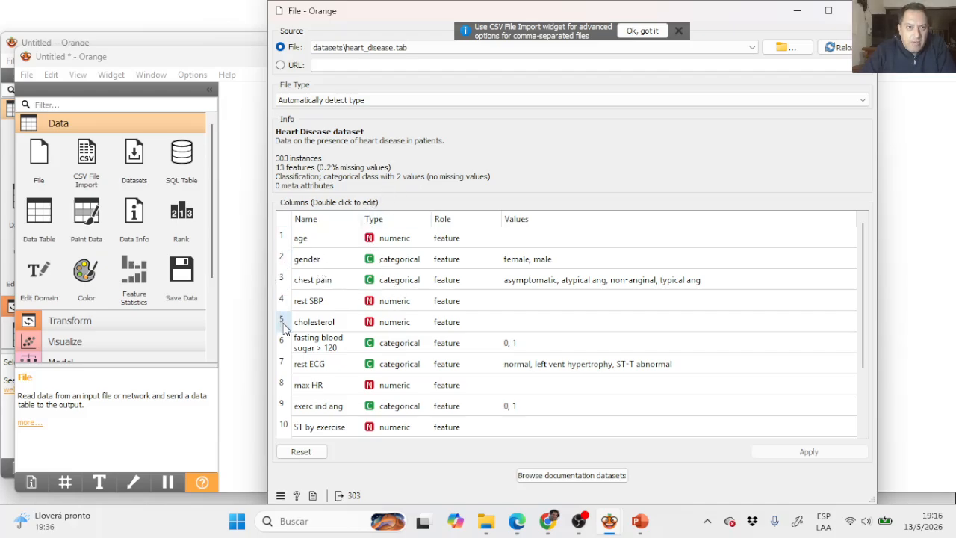
scroll(295, 358, down, 2)
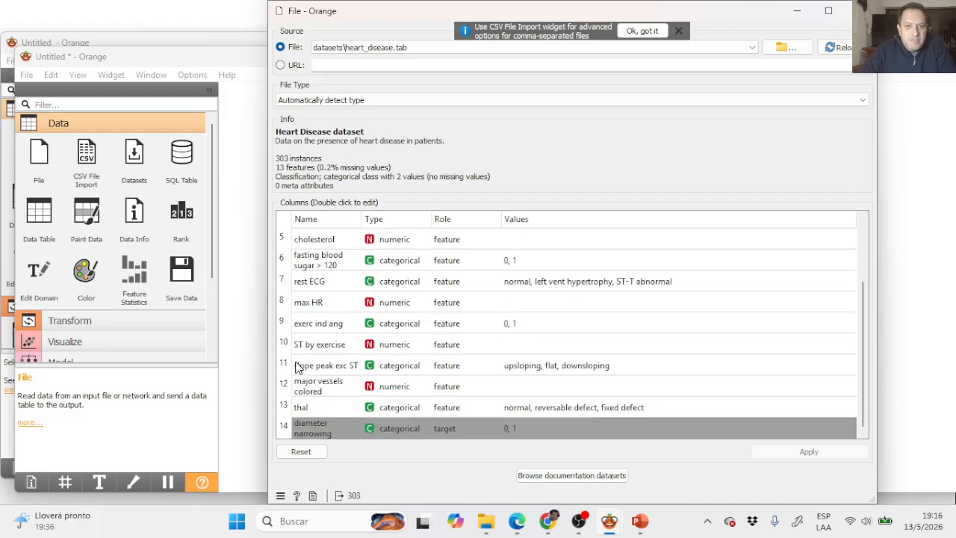
scroll(298, 366, up, 2)
scroll(298, 364, down, 2)
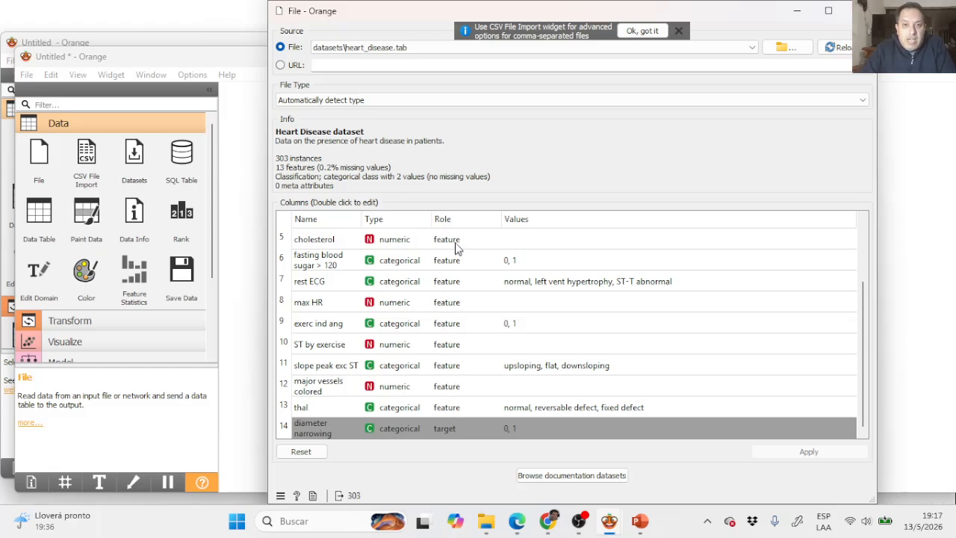
scroll(452, 411, up, 2)
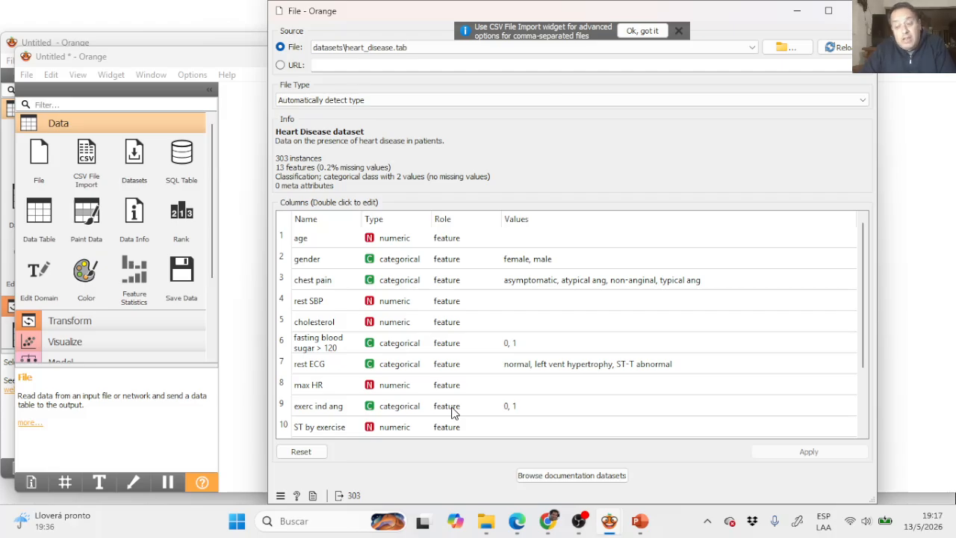
scroll(452, 412, down, 2)
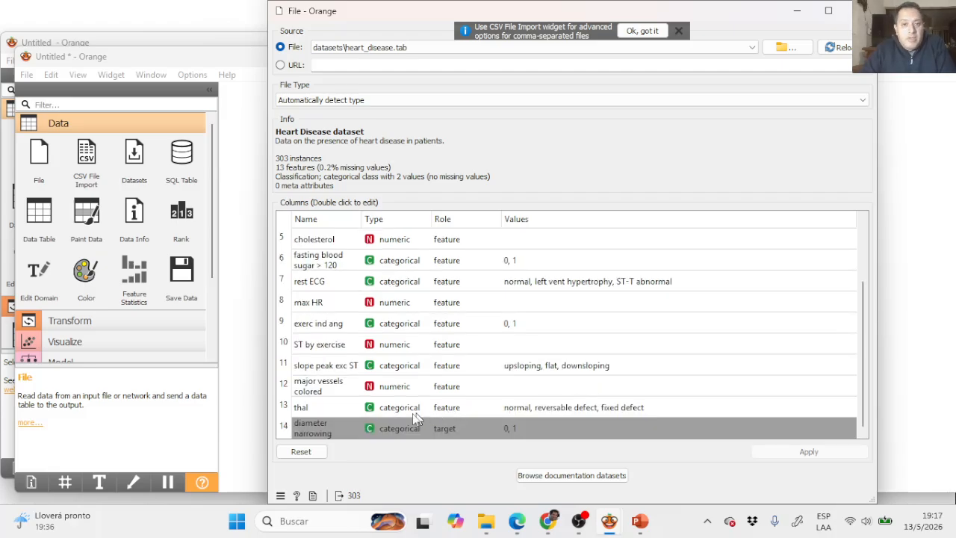
scroll(316, 390, up, 2)
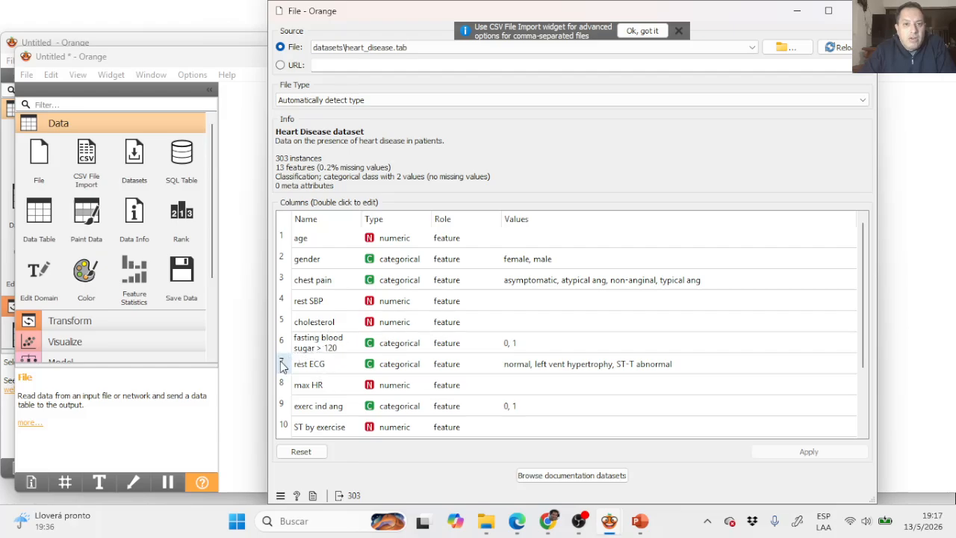
scroll(331, 401, down, 2)
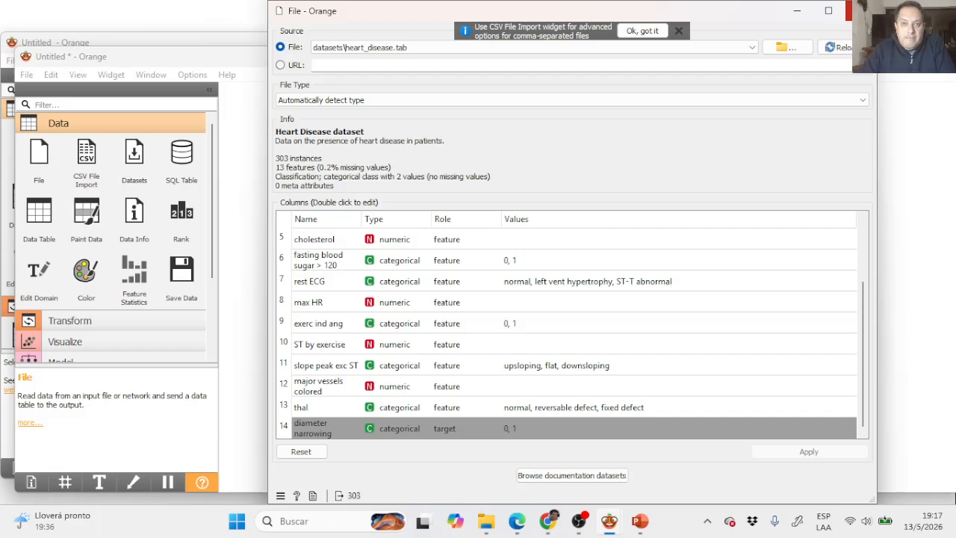
click(848, 10)
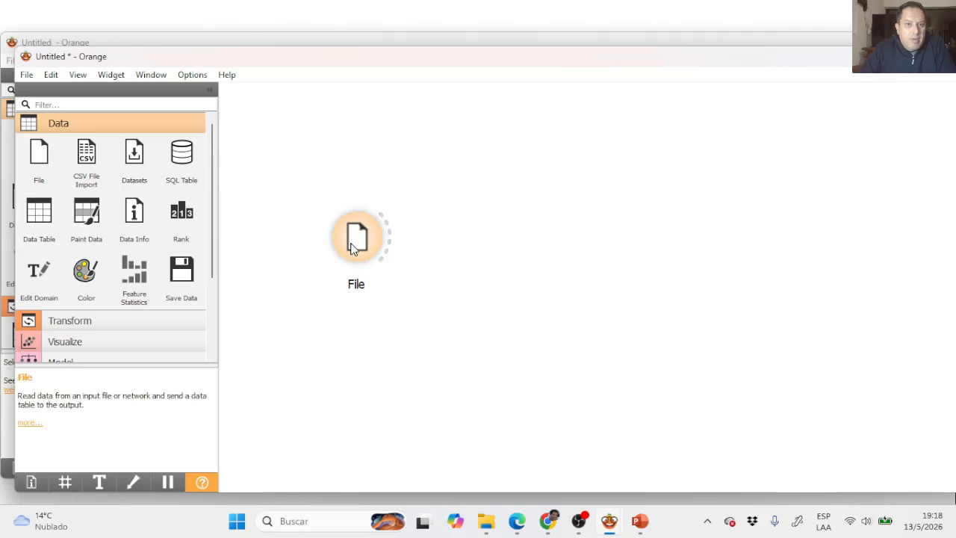
Step: Add a Data Table widget beside the File widget and link File's output to its input
click(38, 215)
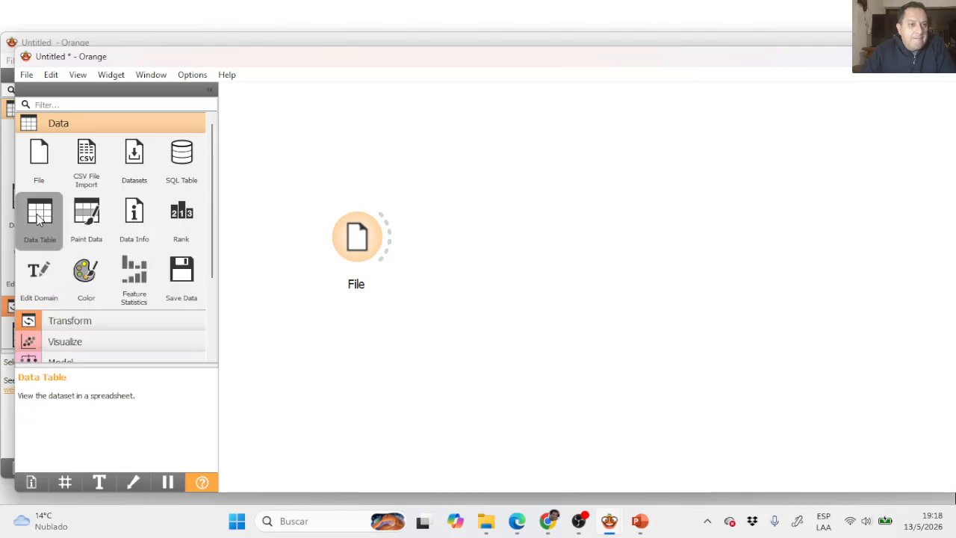
drag(39, 217, 509, 245)
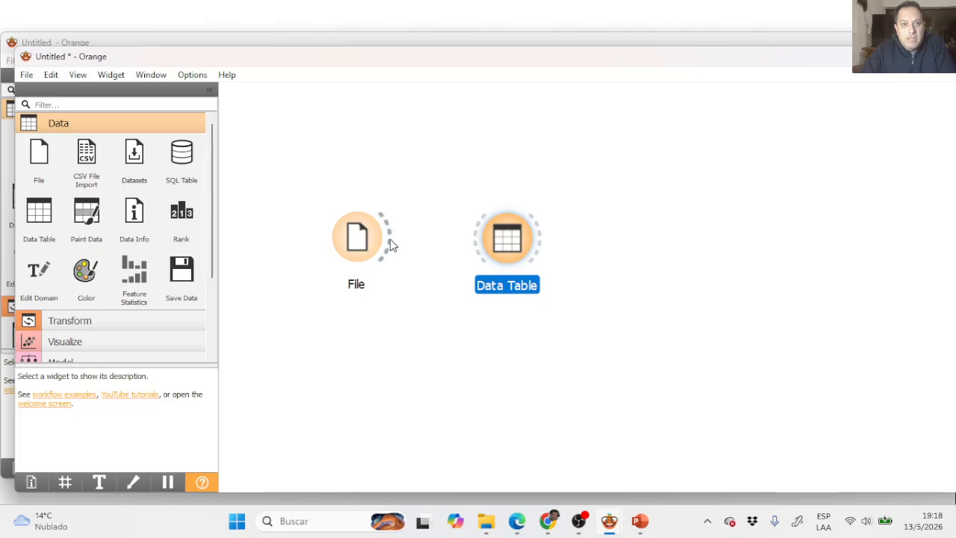
drag(390, 239, 484, 245)
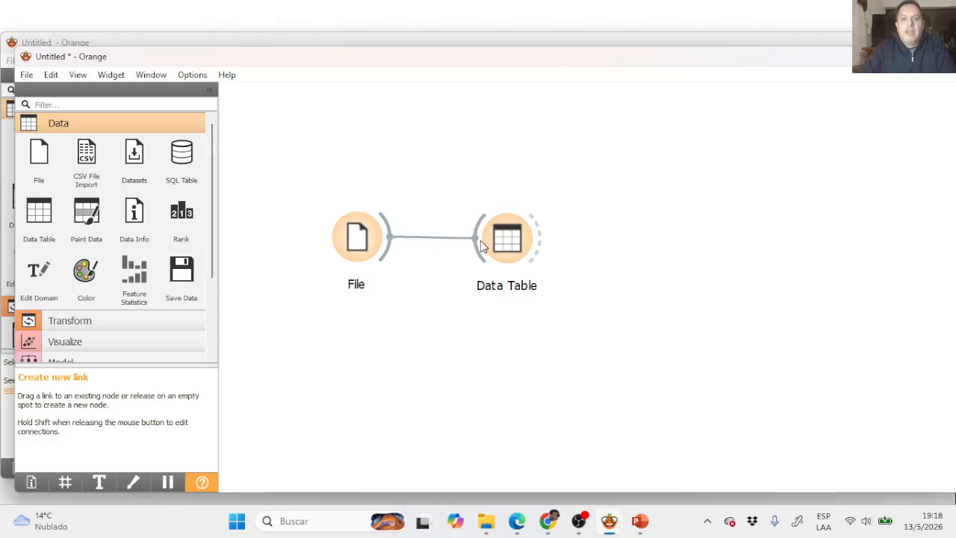
drag(478, 240, 478, 240)
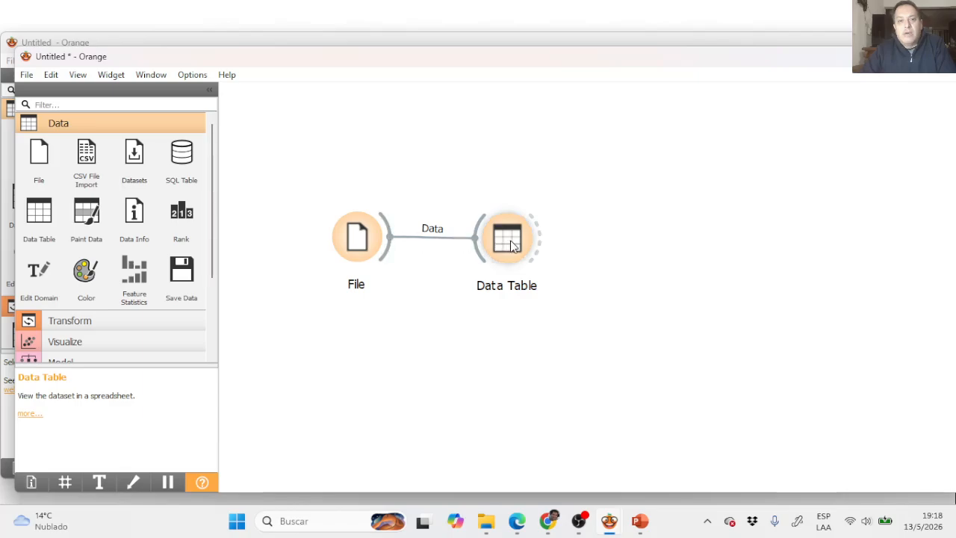
Step: Open the Data Table widget to view the heart disease records and widen its window
mouse_move(512, 247)
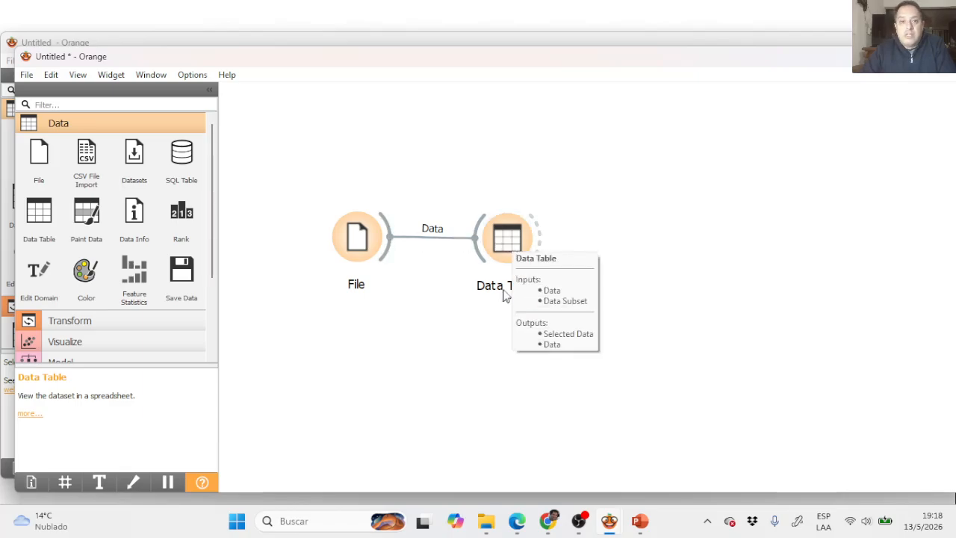
click(507, 241)
double_click(507, 241)
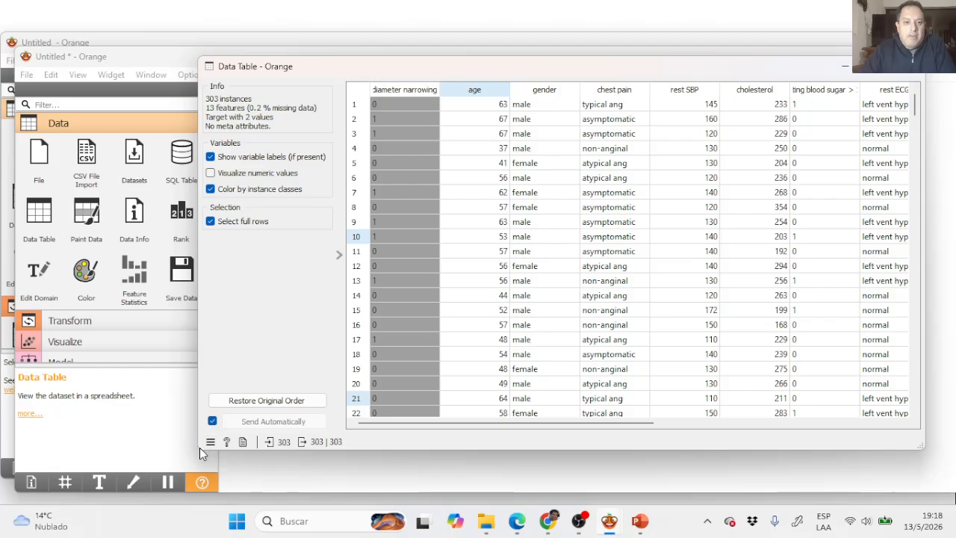
drag(197, 449, 16, 476)
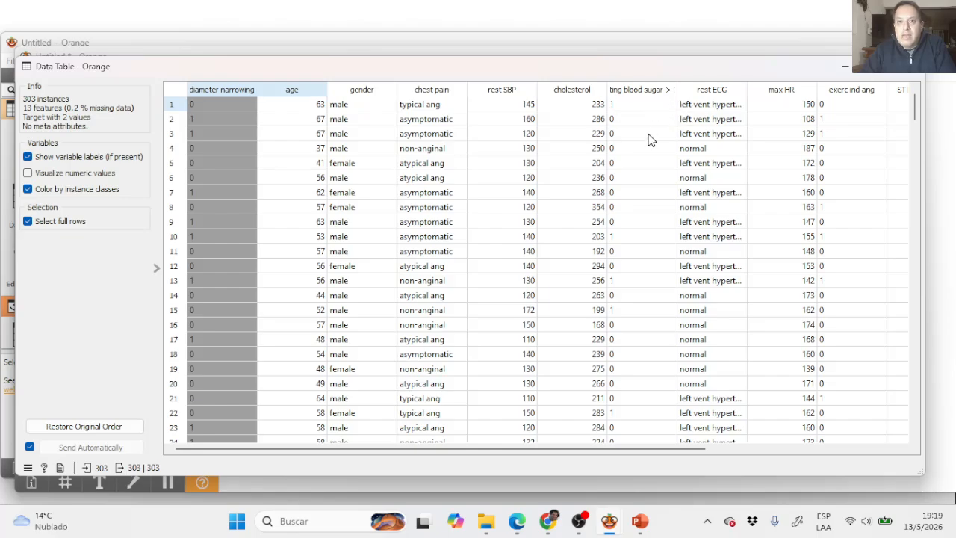
Step: Widen the fasting blood sugar column until its full heading fits, checking the rows beneath it
drag(676, 88, 718, 153)
scroll(657, 295, down, 10)
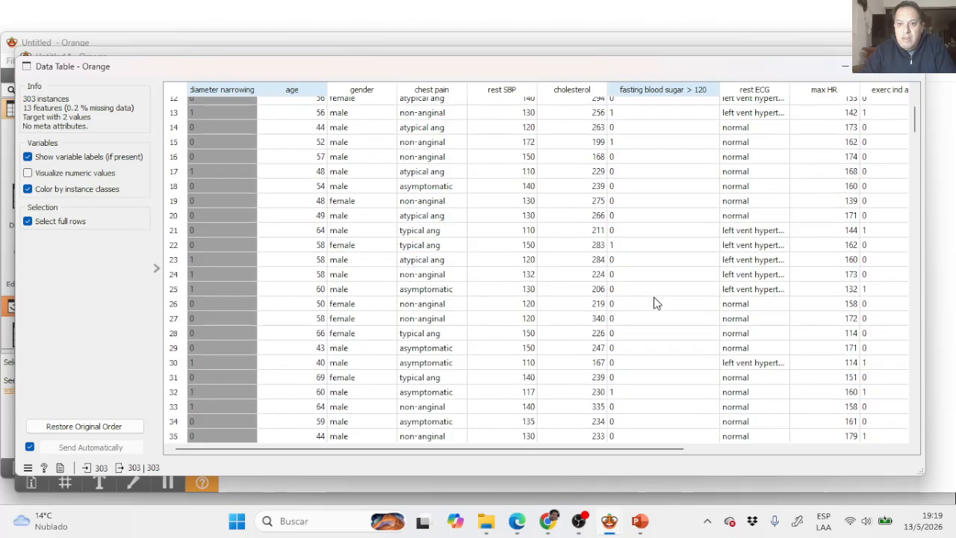
scroll(635, 337, up, 4)
scroll(635, 332, up, 6)
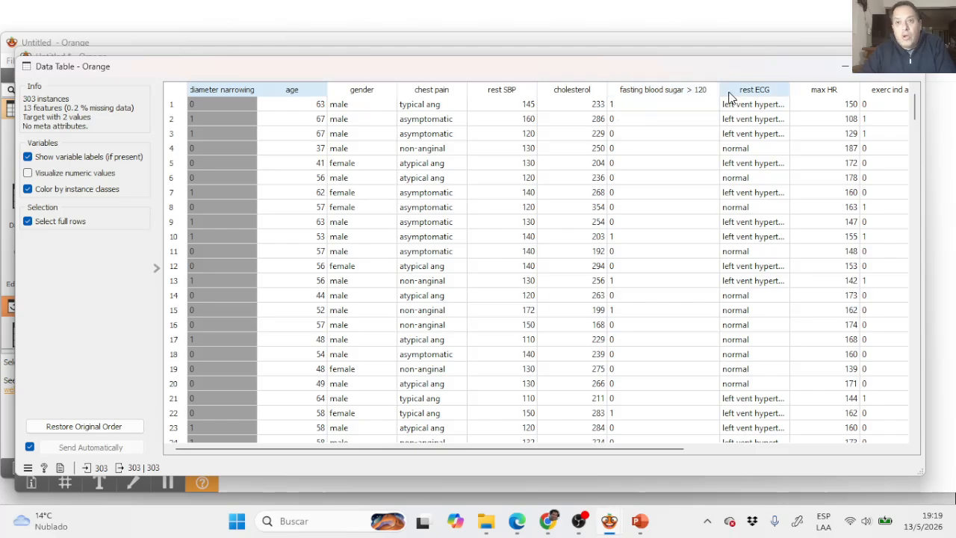
mouse_move(719, 85)
mouse_down()
mouse_move(665, 85)
mouse_move(715, 85)
mouse_up()
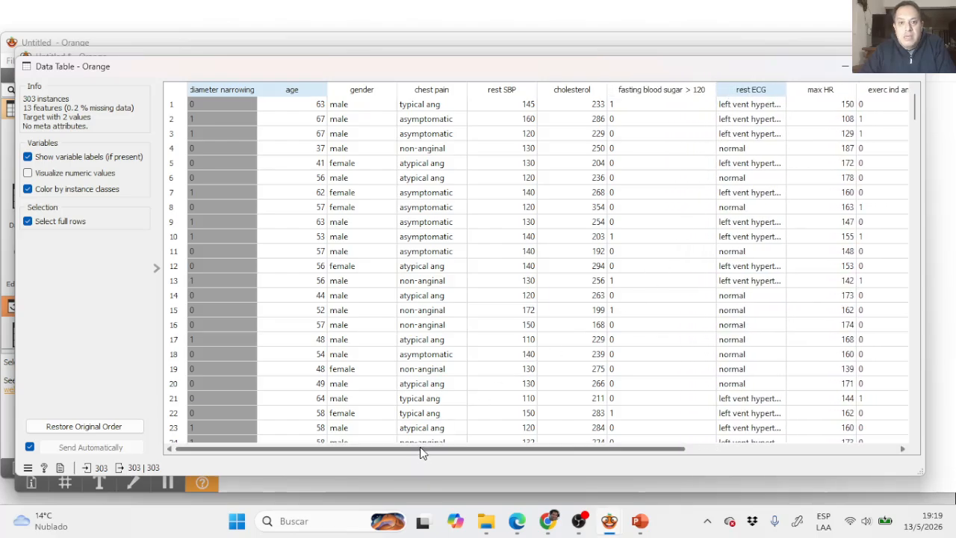
Step: Examine the remaining columns and the last records of the heart disease table, including the diameter narrowing values
drag(420, 449, 610, 444)
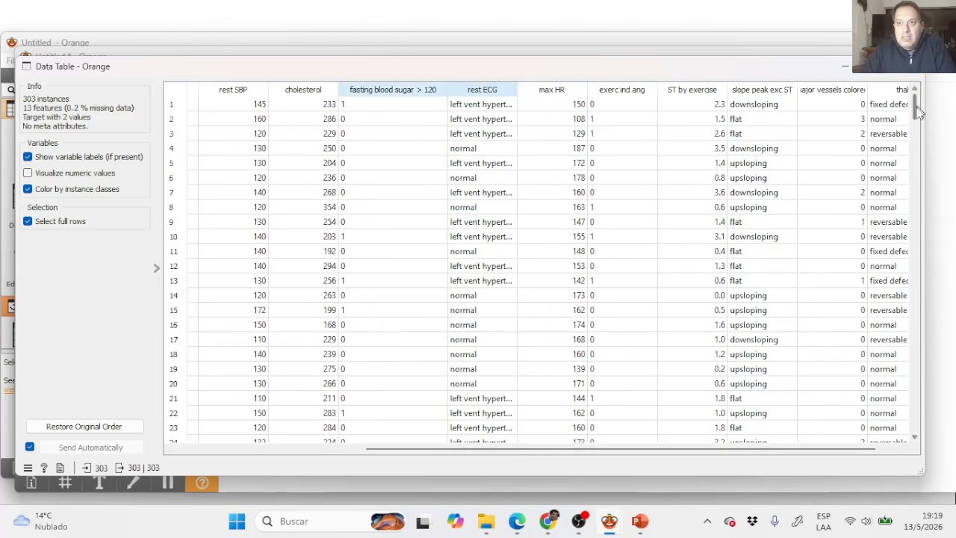
drag(917, 108, 917, 349)
drag(930, 451, 918, 466)
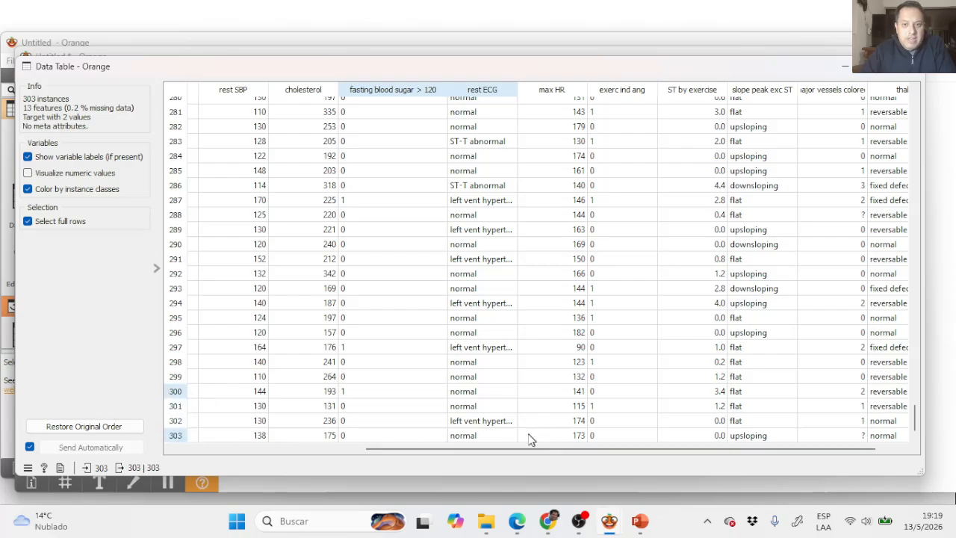
drag(501, 447, 236, 431)
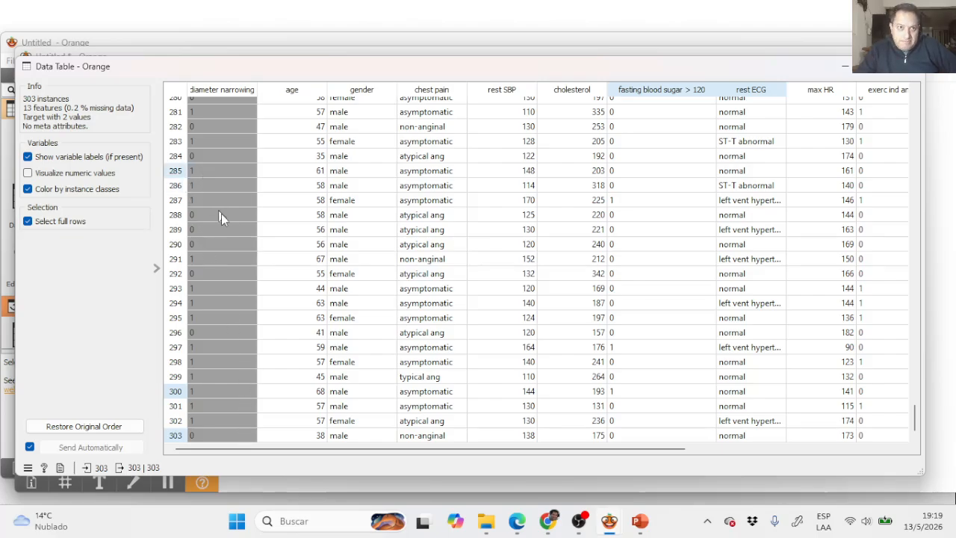
scroll(227, 216, up, 8)
scroll(231, 219, up, 13)
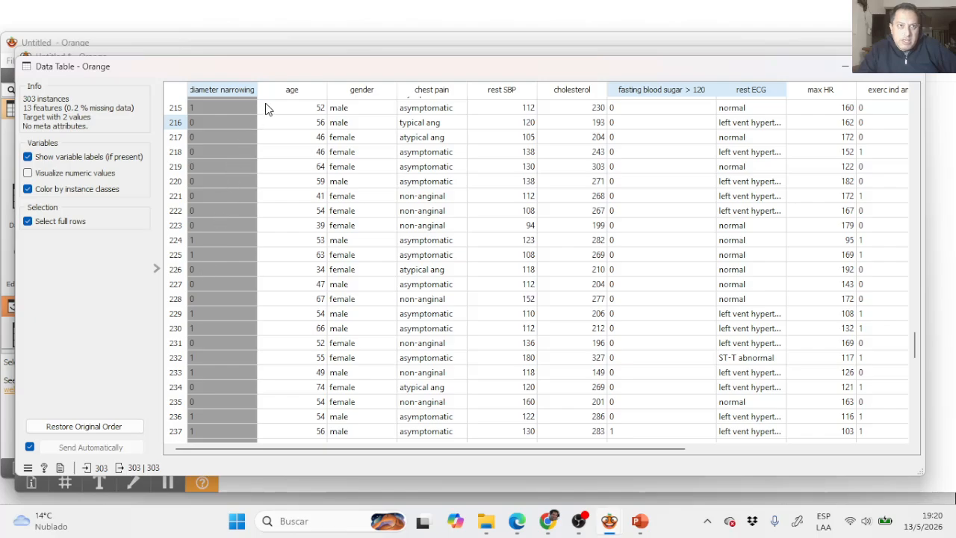
Step: Widen the diameter narrowing column to show its full heading and close the data table window
drag(256, 84, 324, 85)
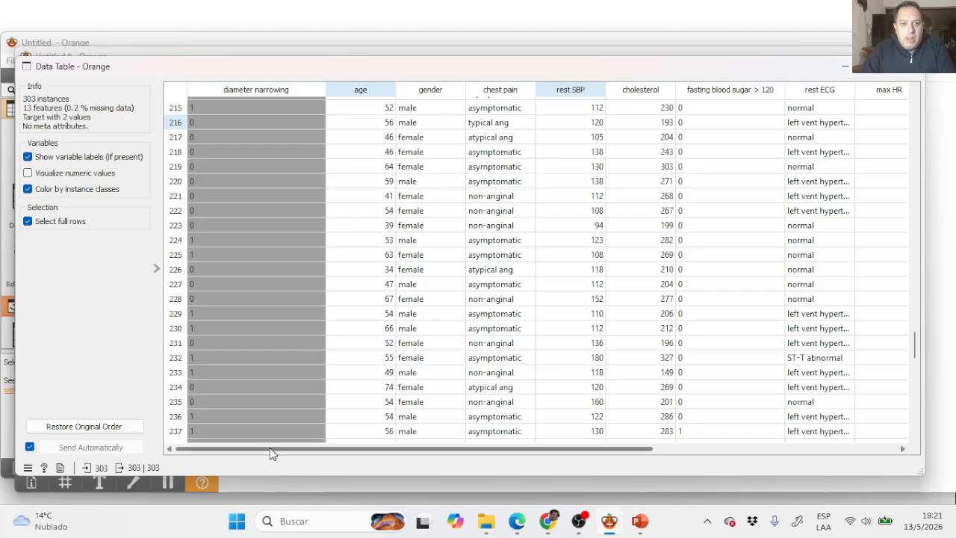
mouse_move(269, 447)
mouse_down()
mouse_move(540, 440)
mouse_move(255, 444)
mouse_up()
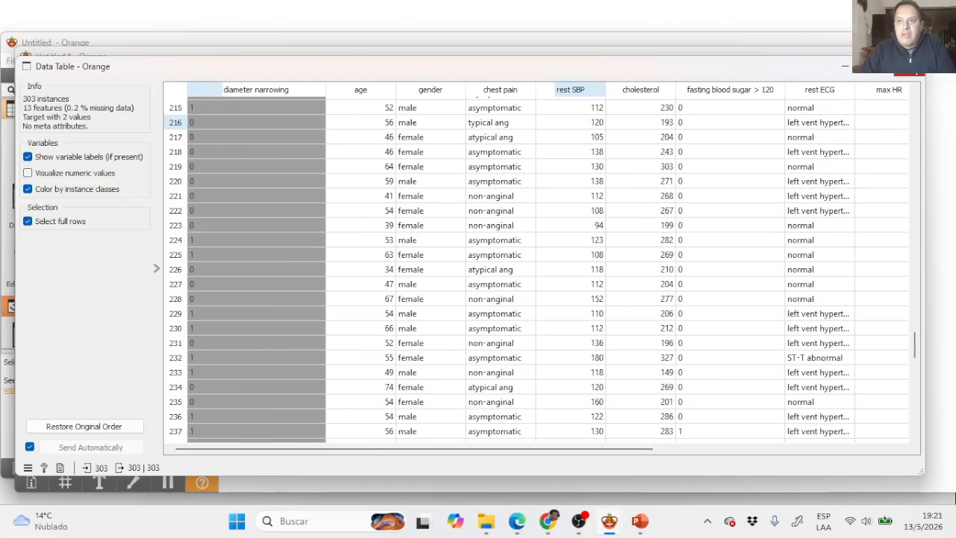
click(910, 66)
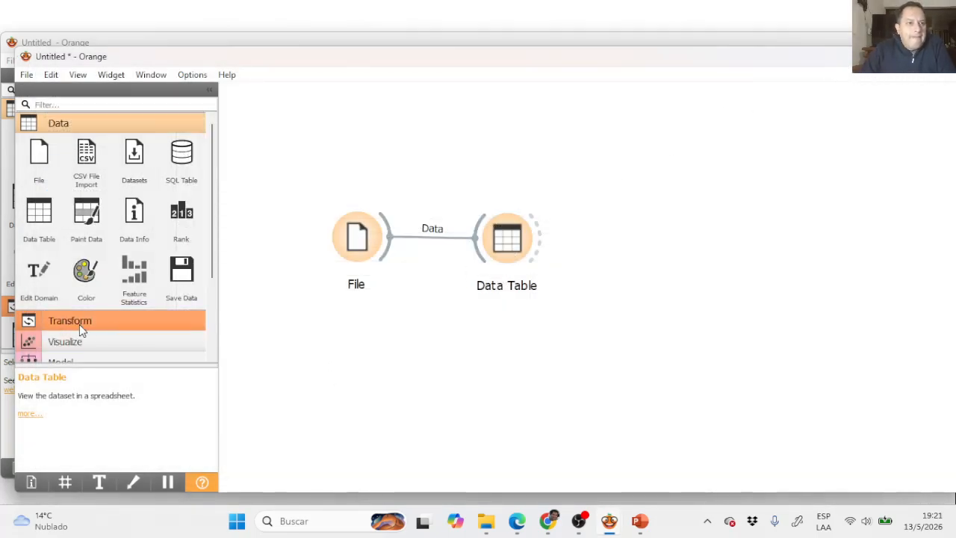
Step: Add a Scatter Plot widget from the Visualize category and link the Data Table's output to it
click(72, 343)
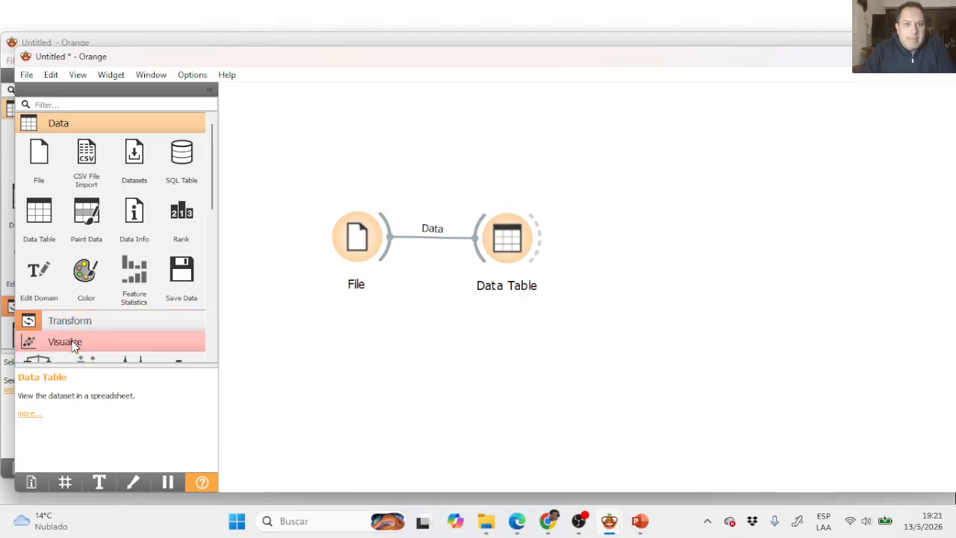
scroll(119, 323, down, 2)
scroll(120, 322, down, 2)
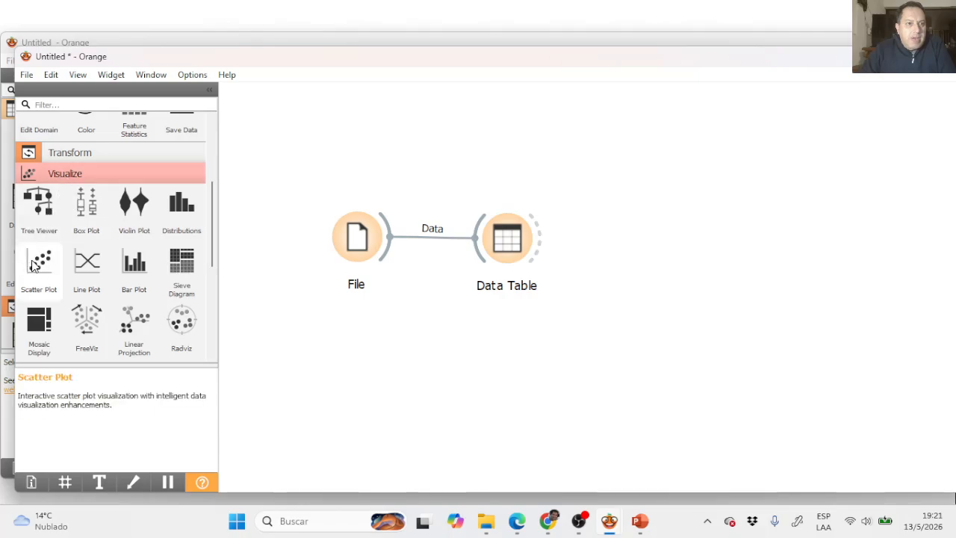
drag(33, 265, 703, 174)
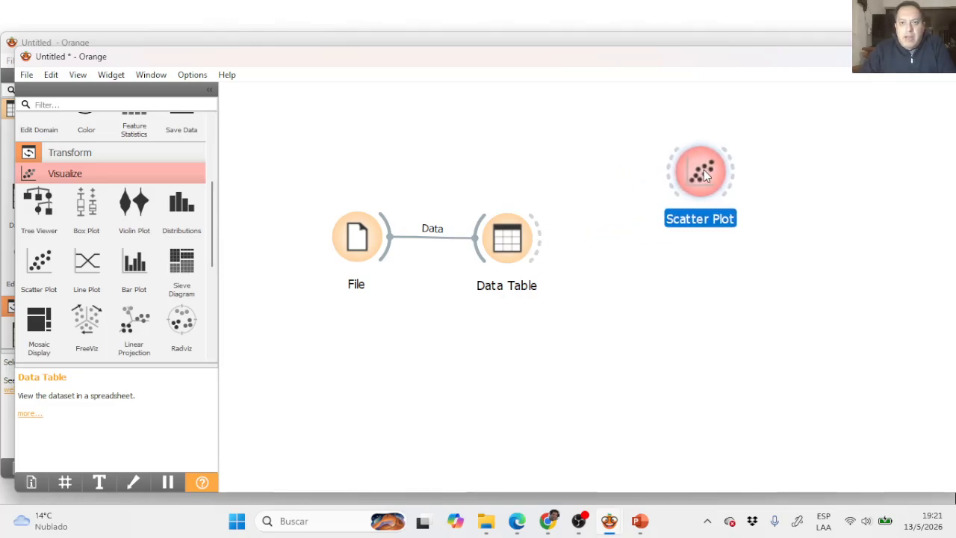
click(542, 245)
drag(541, 245, 676, 174)
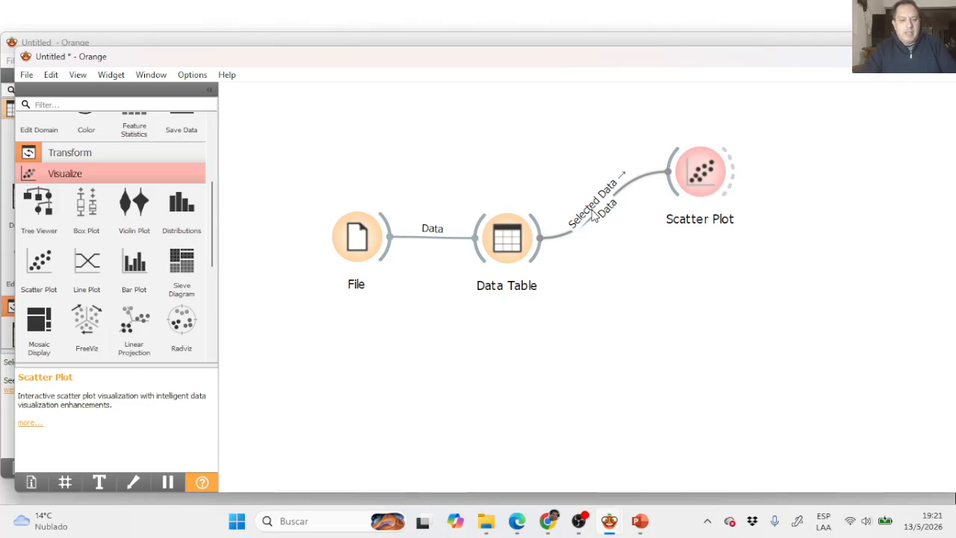
Step: Rewire the Data Table to Scatter Plot link so the Data output, instead of Selected Data, feeds the plot's Data input
scroll(592, 215, up, 3)
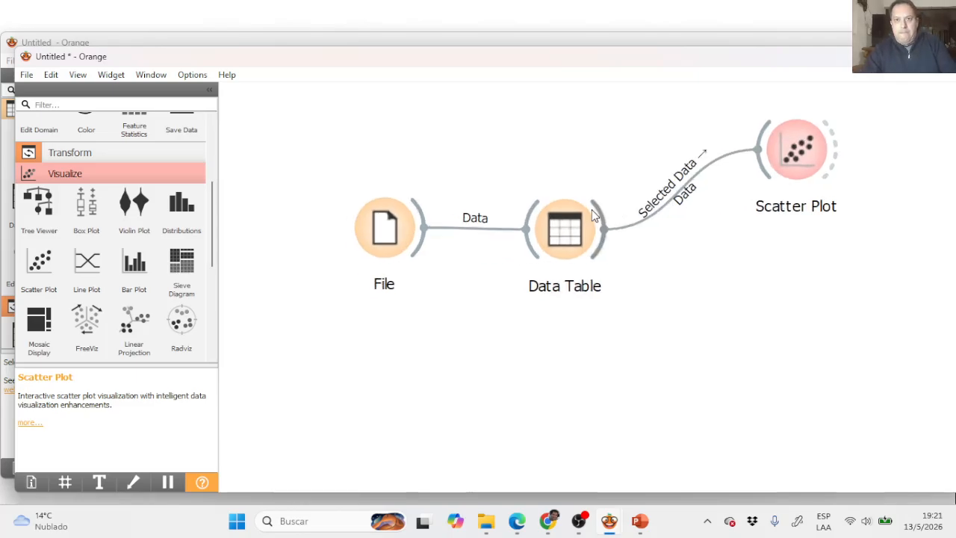
click(672, 187)
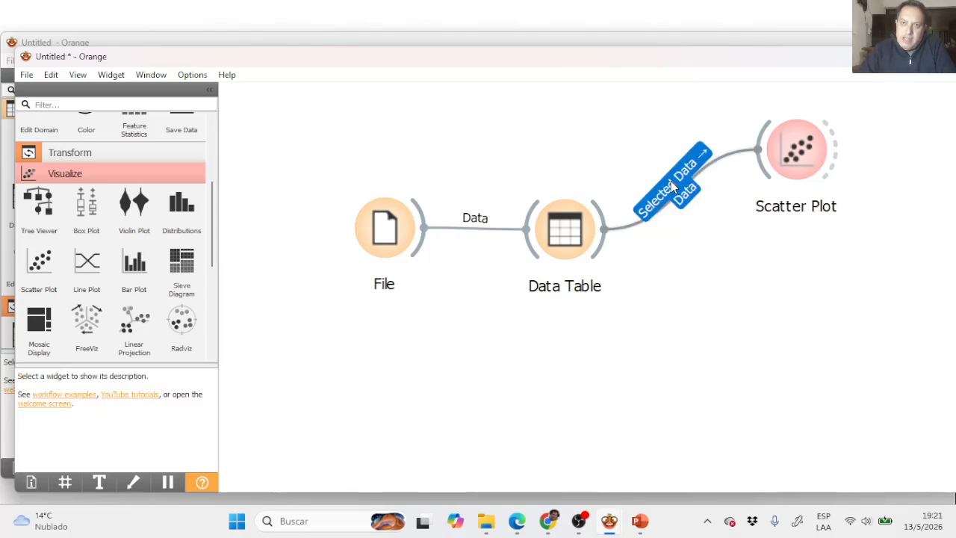
double_click(672, 186)
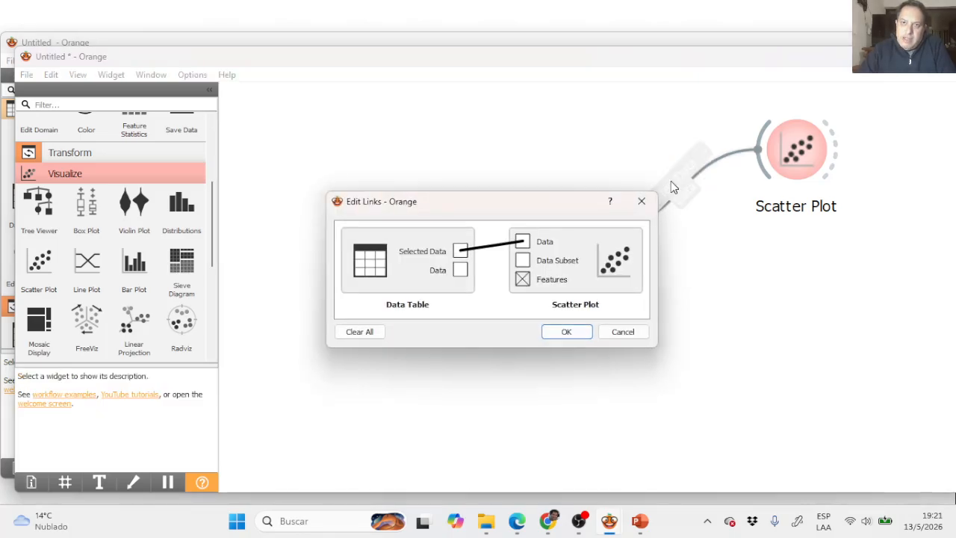
click(489, 248)
drag(461, 271, 523, 244)
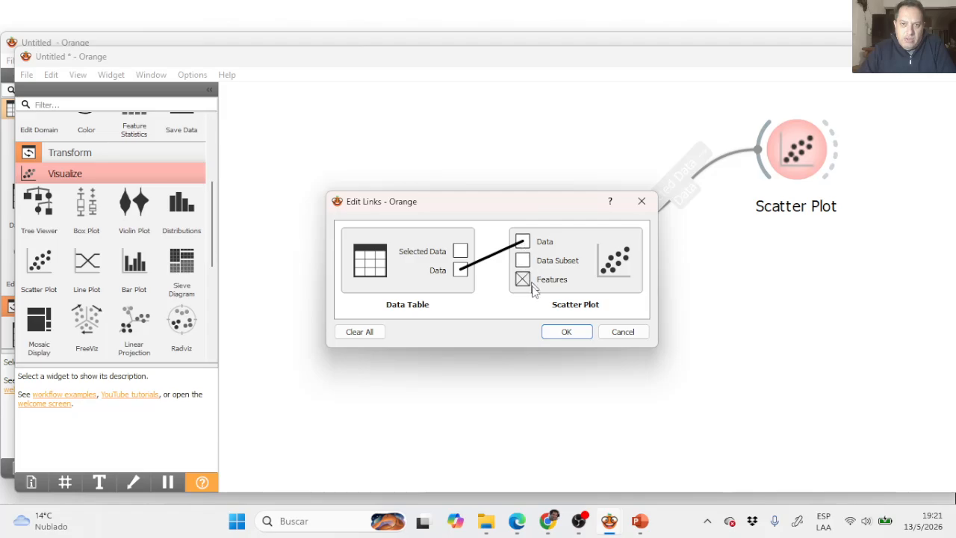
click(565, 333)
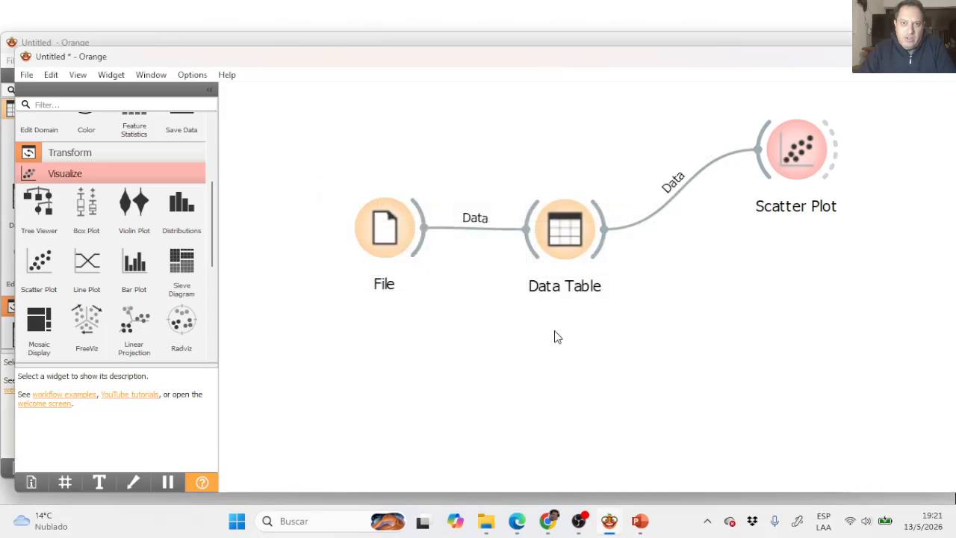
Step: Open the Scatter Plot to view age against gender colored by diameter narrowing, and close its window
click(795, 150)
double_click(795, 150)
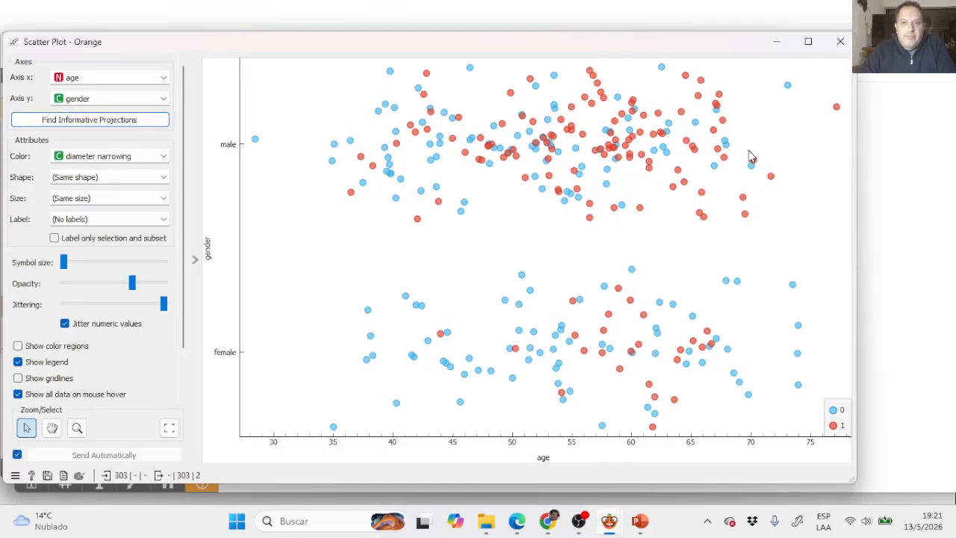
click(840, 41)
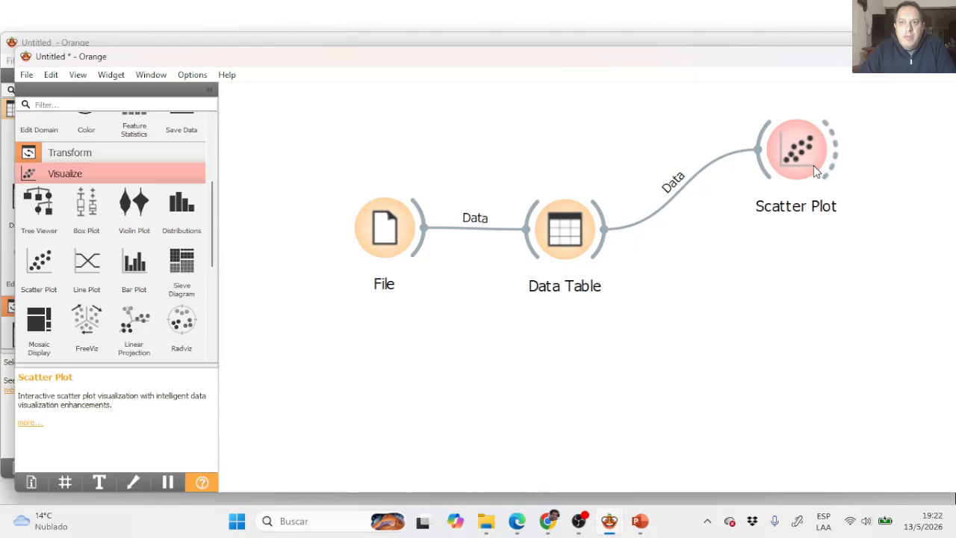
Step: Reopen the Scatter Plot, find informative projections and select the top-ranked pair, major vessels colored and exerc ind ang
double_click(792, 160)
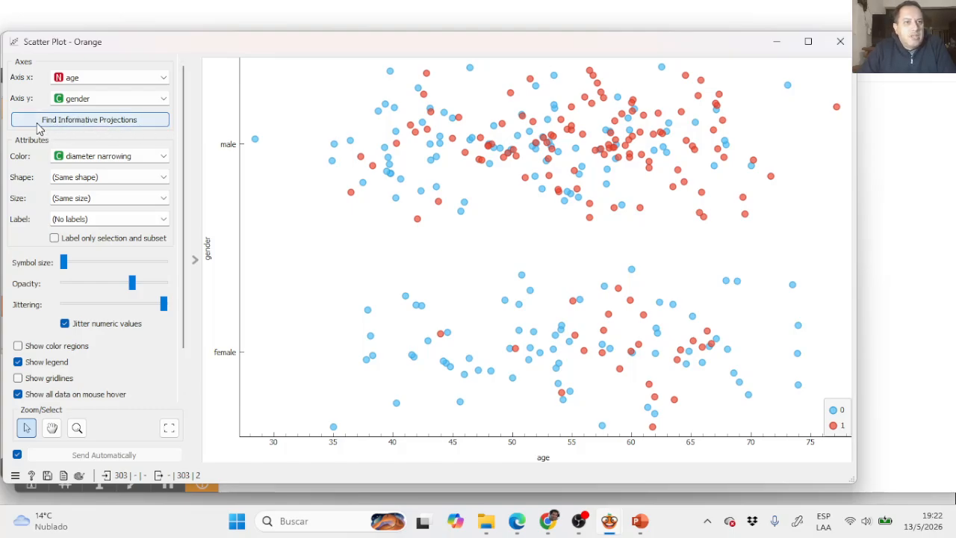
click(81, 127)
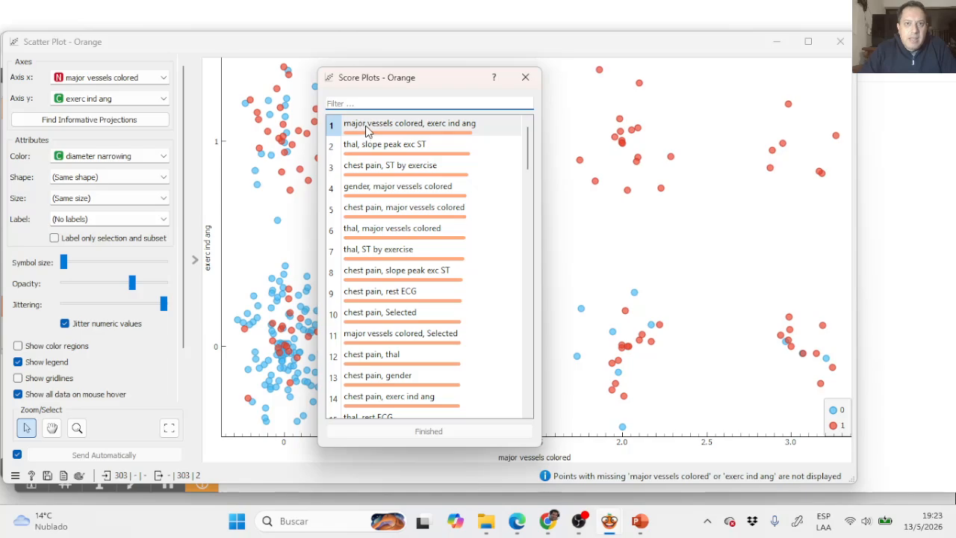
click(421, 131)
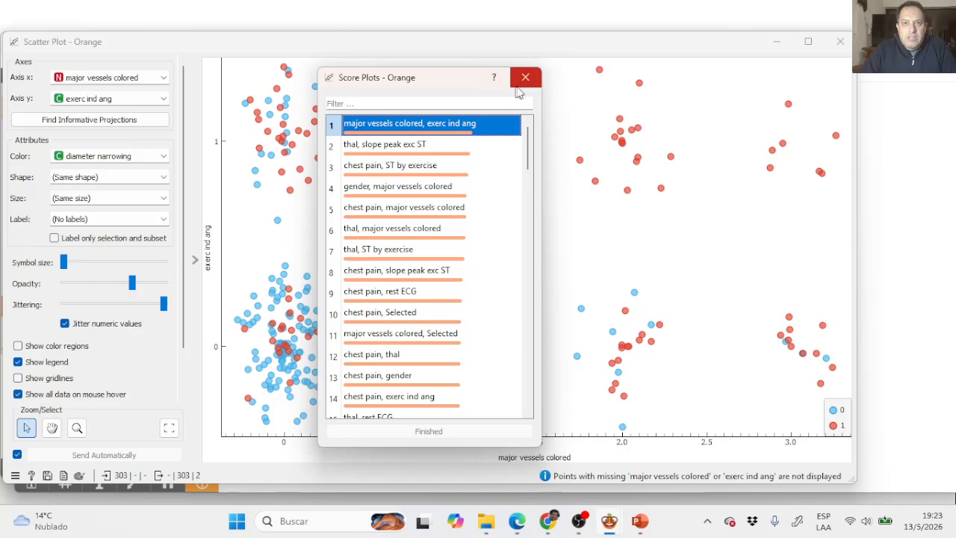
Step: Compare the lower-ranked projections, from thal with slope peak exc ST down to chest pain with rest ECG
click(431, 153)
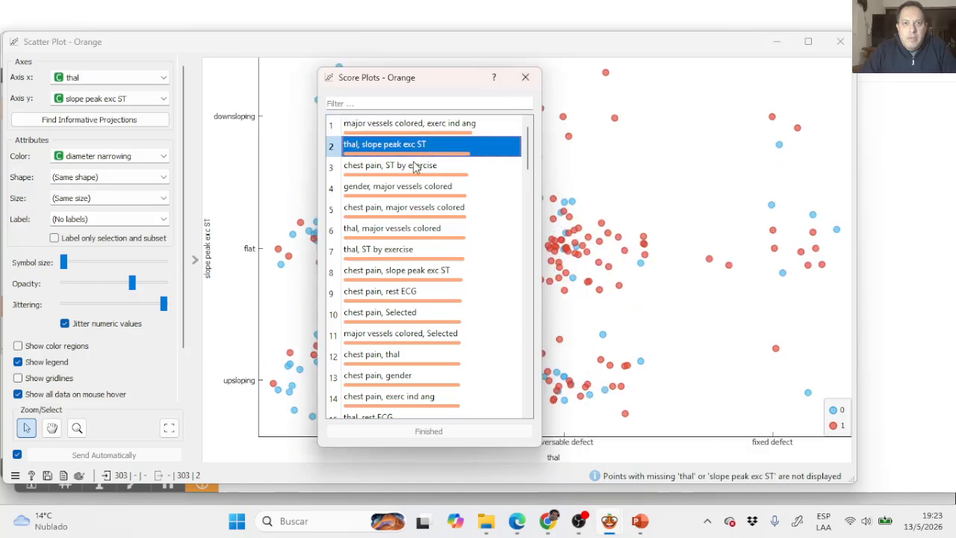
click(404, 177)
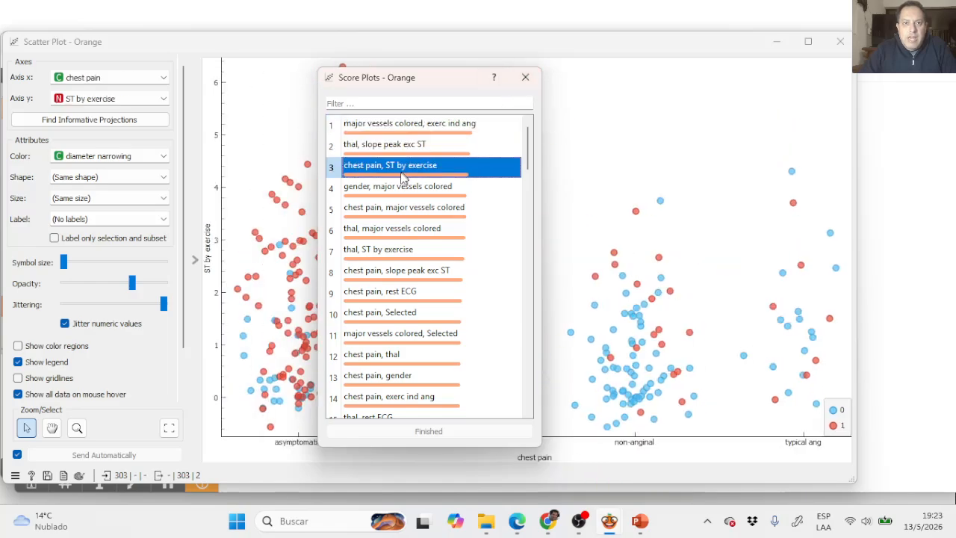
click(389, 194)
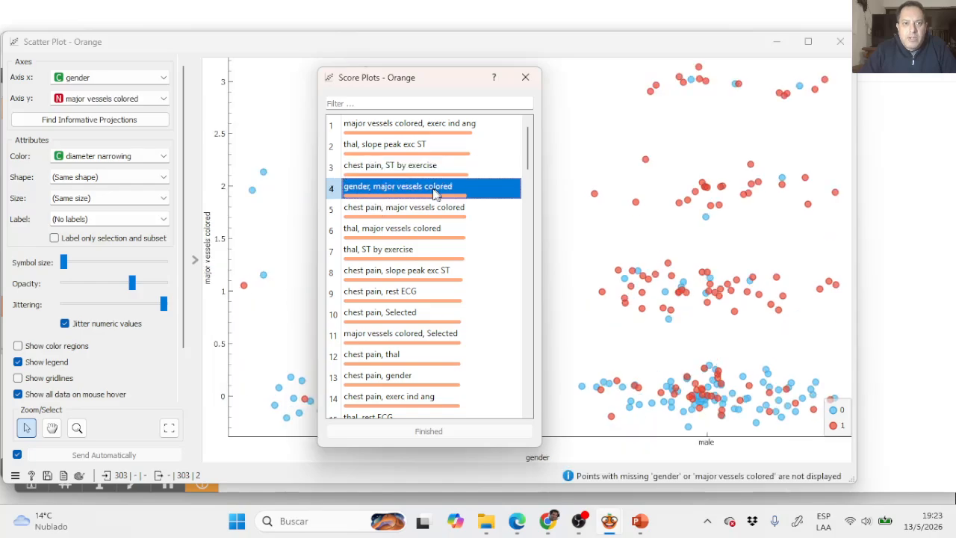
click(396, 215)
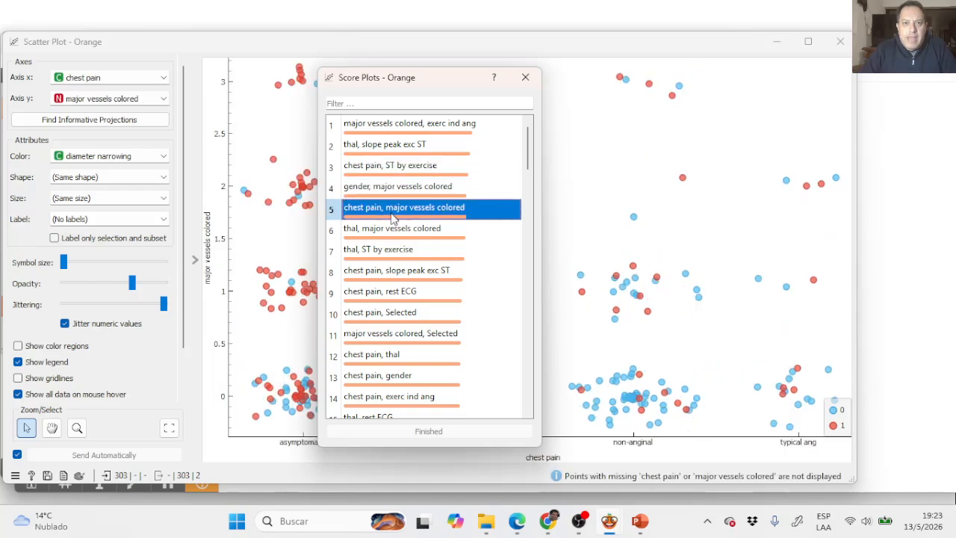
click(382, 230)
click(368, 254)
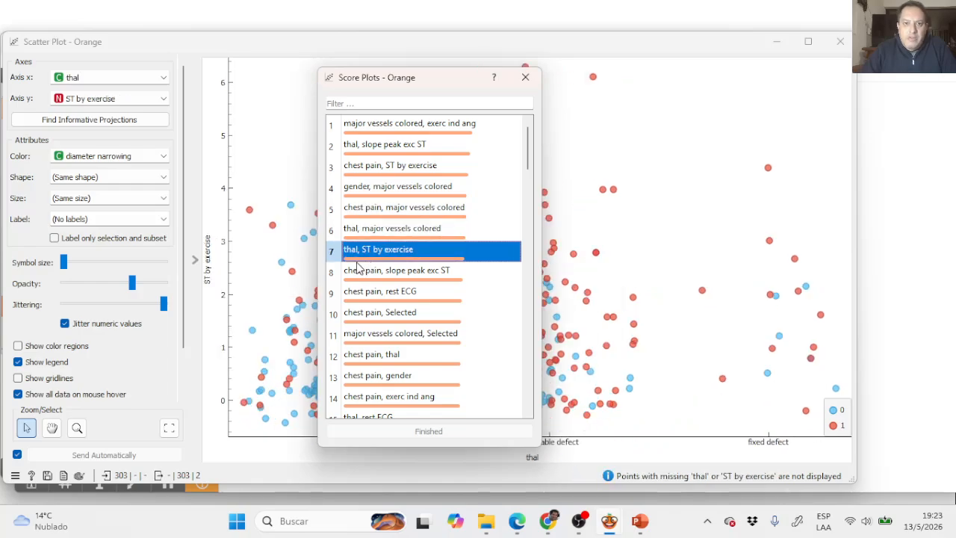
click(377, 297)
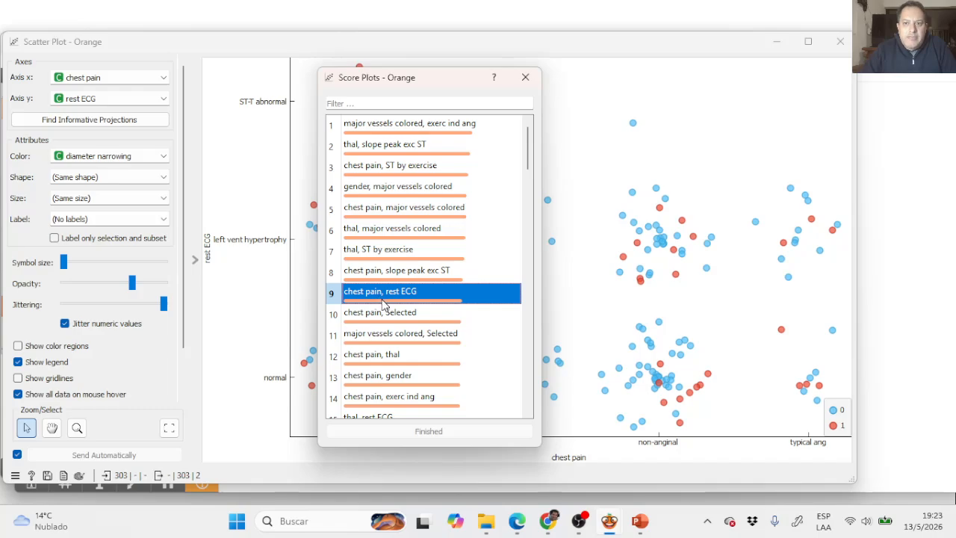
Step: Set the plot back to the major vessels colored, exerc ind ang projection and close the list of scored plots
click(417, 127)
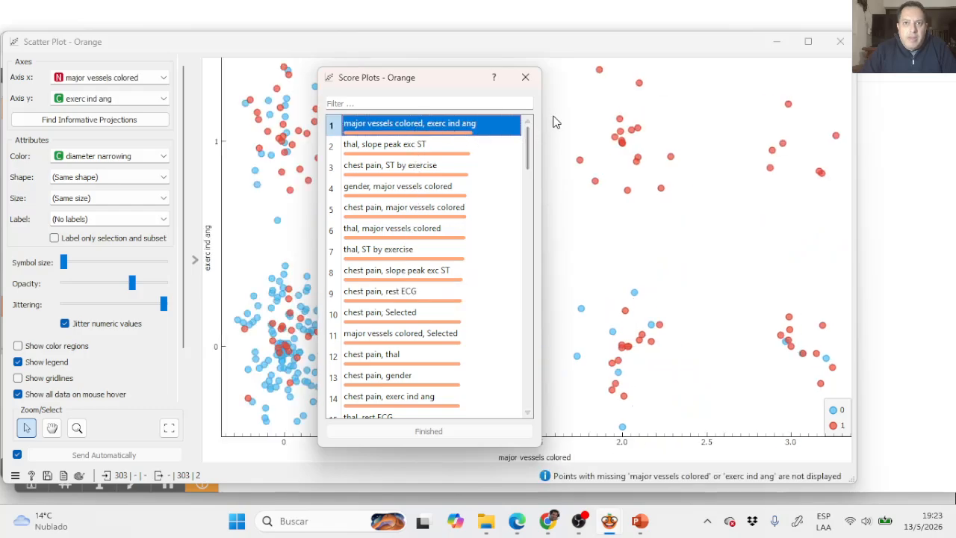
click(525, 79)
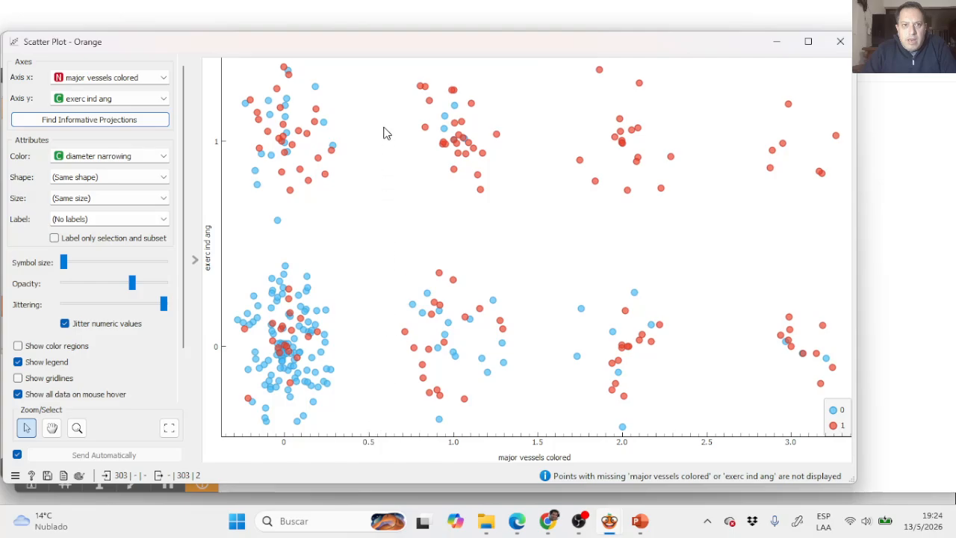
Step: Select the plotted points with exerc ind ang 1 and major vessels colored from 1 to 3
drag(362, 60, 377, 228)
drag(374, 238, 915, 237)
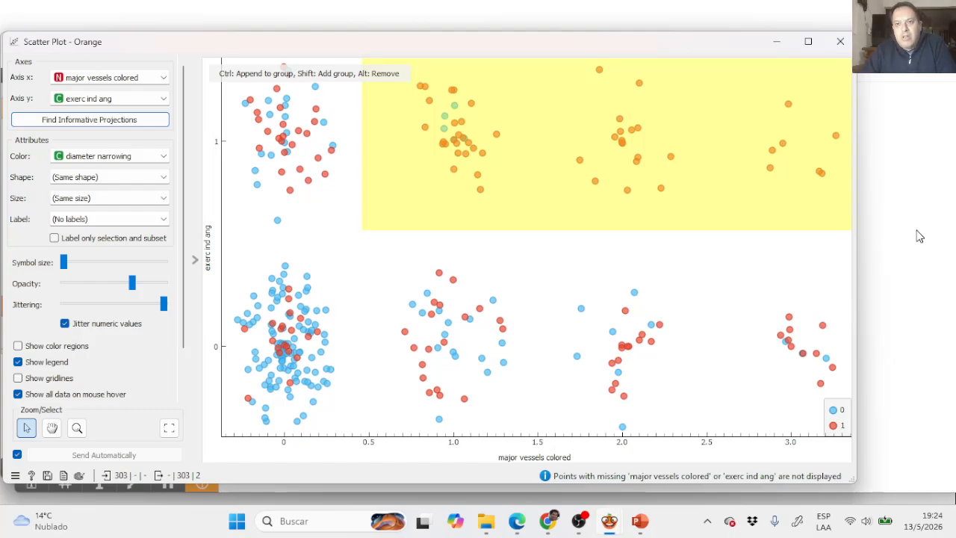
drag(919, 236, 864, 241)
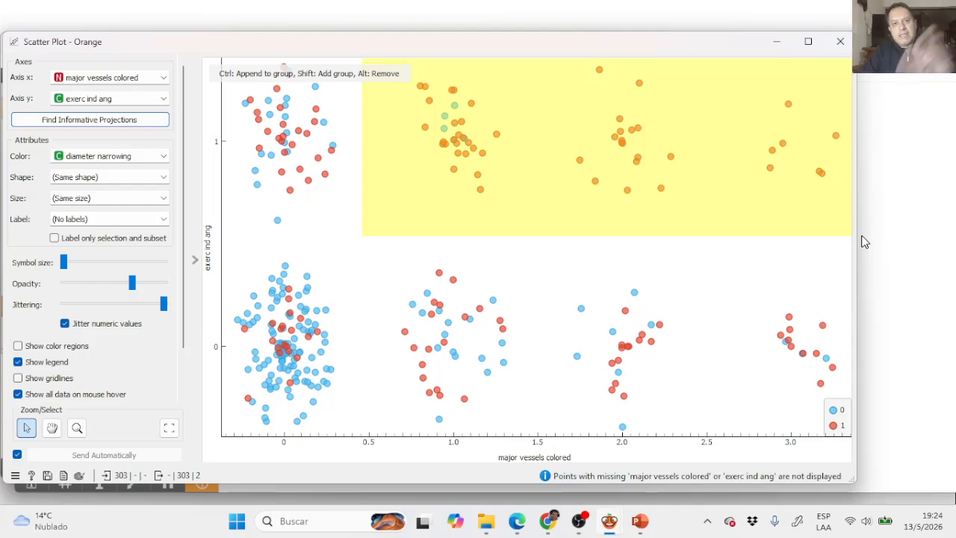
drag(864, 241, 869, 235)
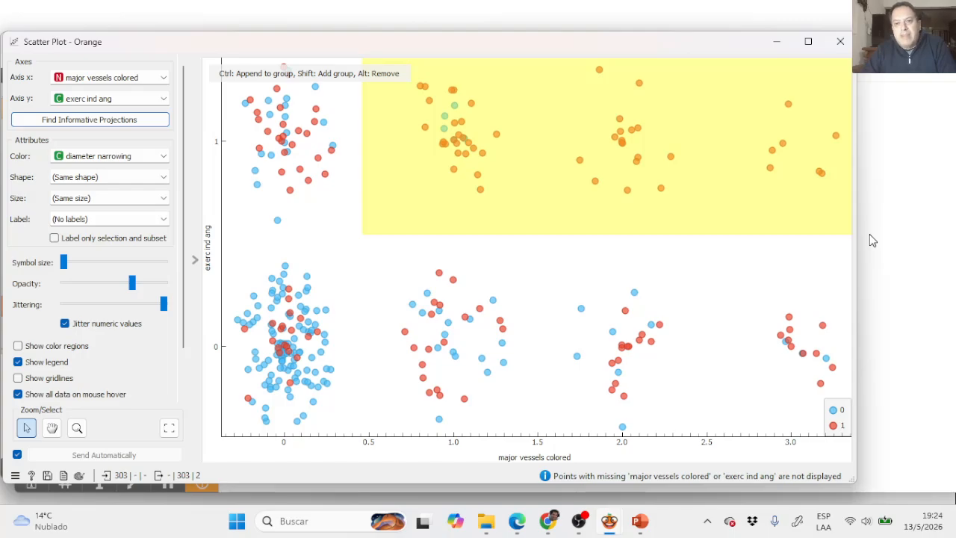
drag(869, 234, 869, 234)
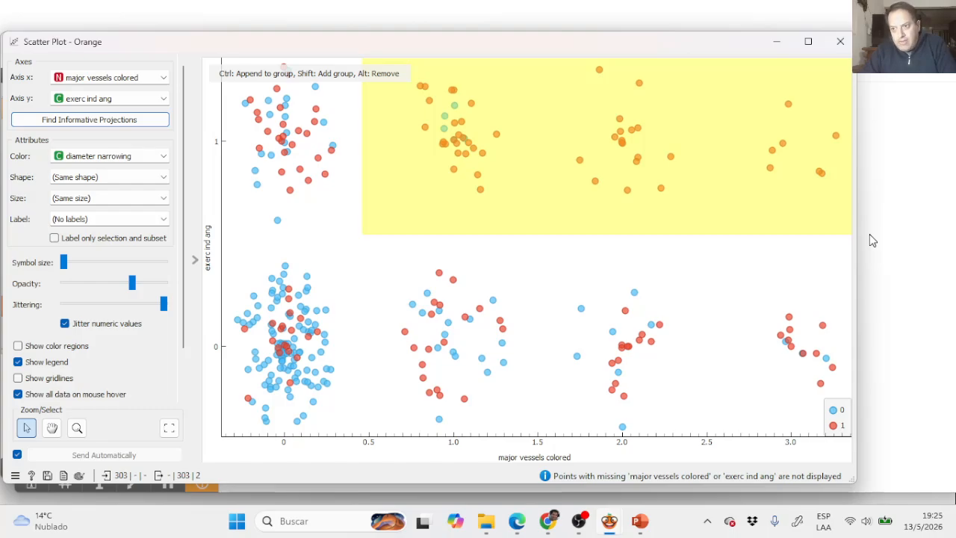
drag(869, 234, 869, 234)
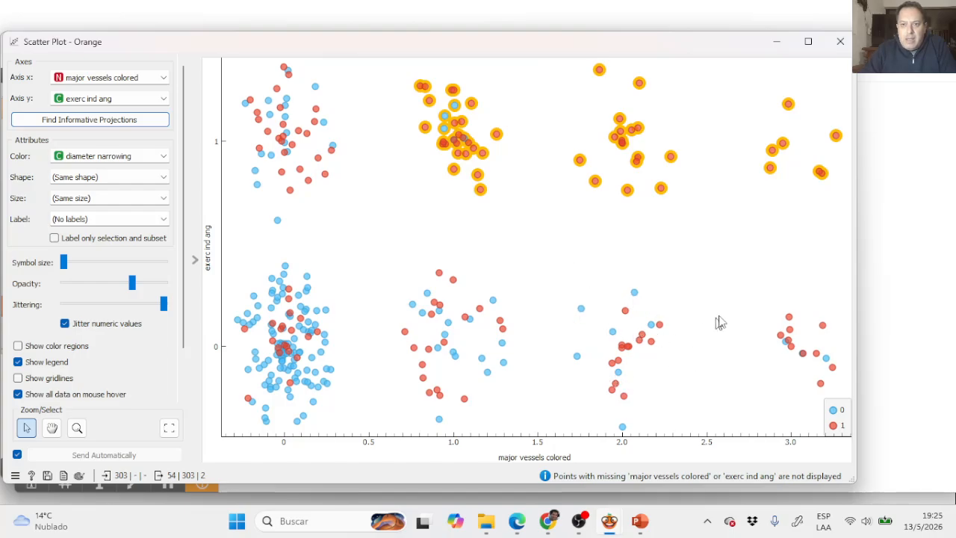
Step: Inspect the points at exerc ind ang 0 and major vessels colored 3 by selecting them, clear the selection and close the plot
drag(745, 300, 859, 446)
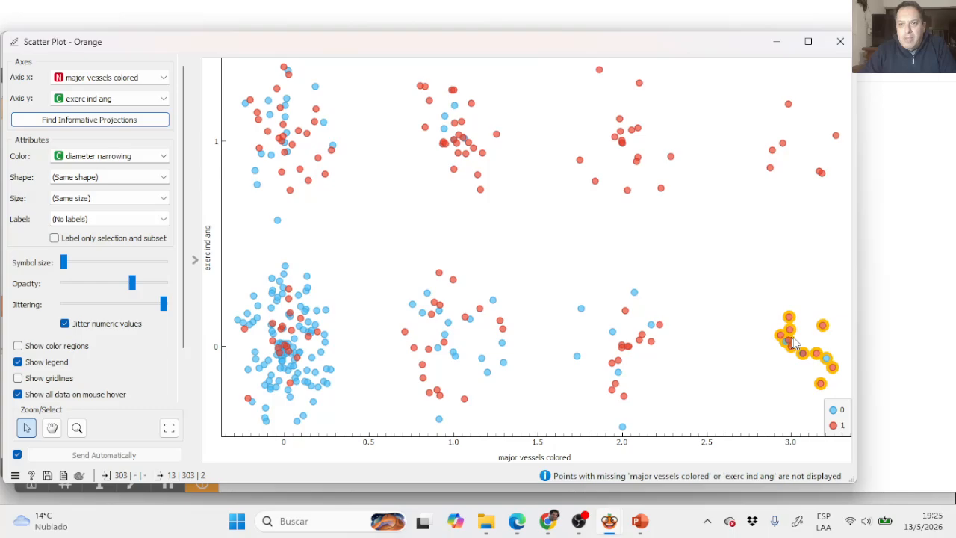
click(762, 365)
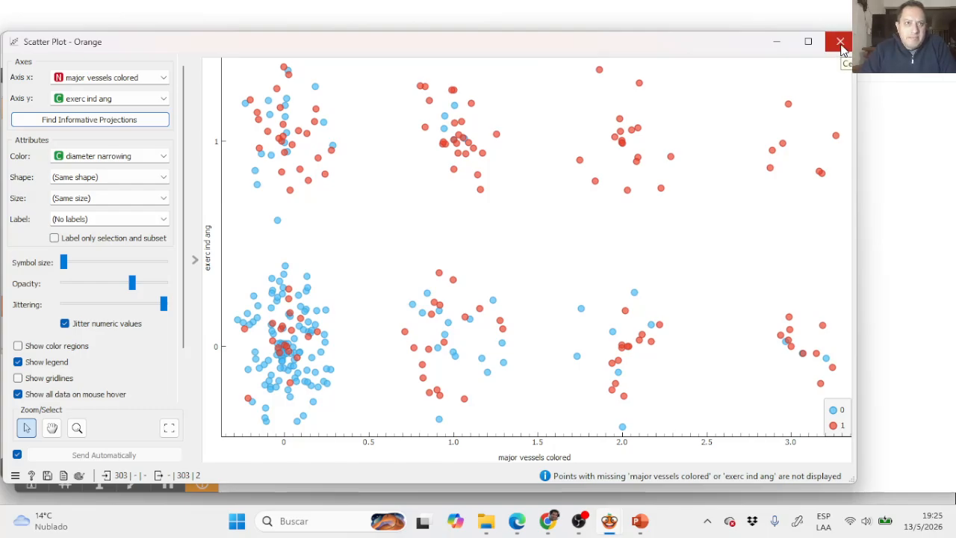
click(841, 46)
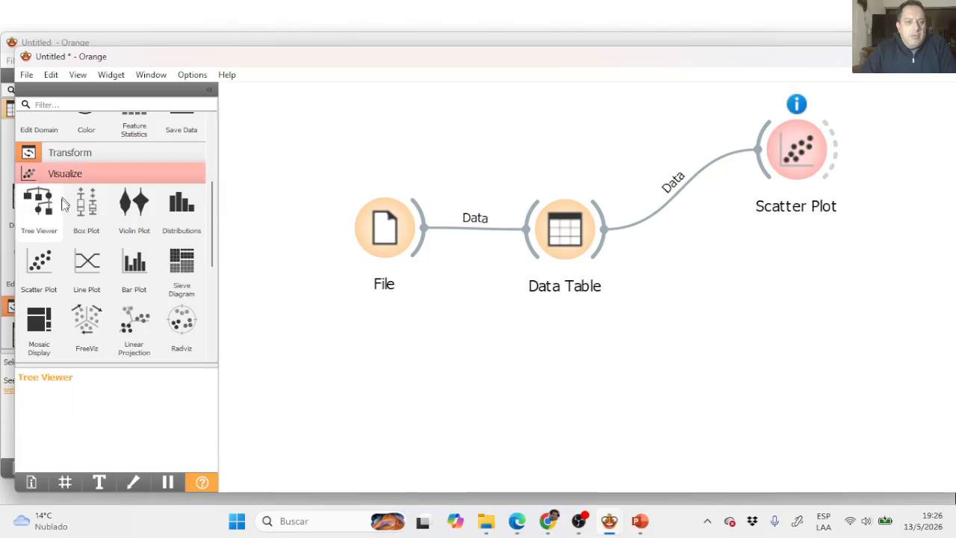
Step: Add a Data Sampler widget from the Transform category below the Scatter Plot and link the Data Table's output to it
scroll(163, 341, down, 5)
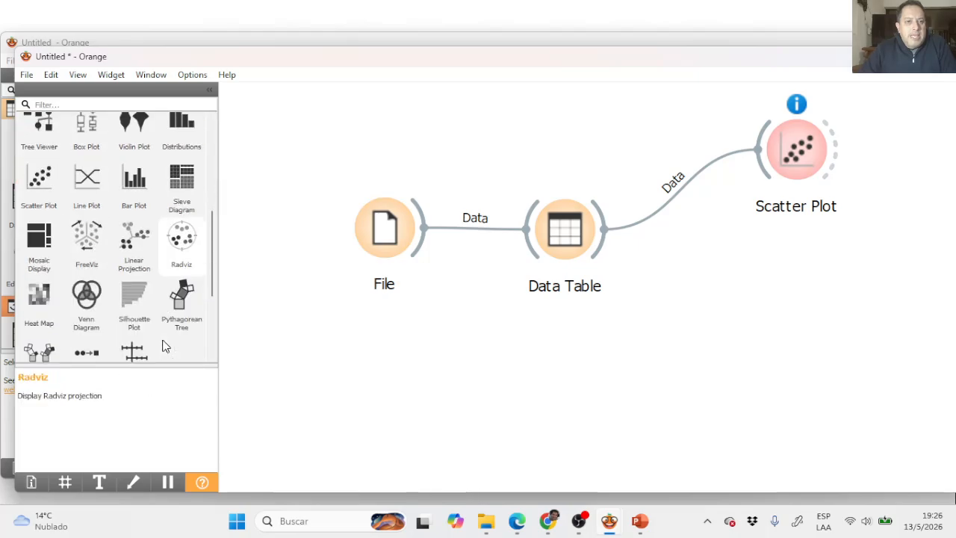
scroll(168, 344, up, 5)
click(33, 173)
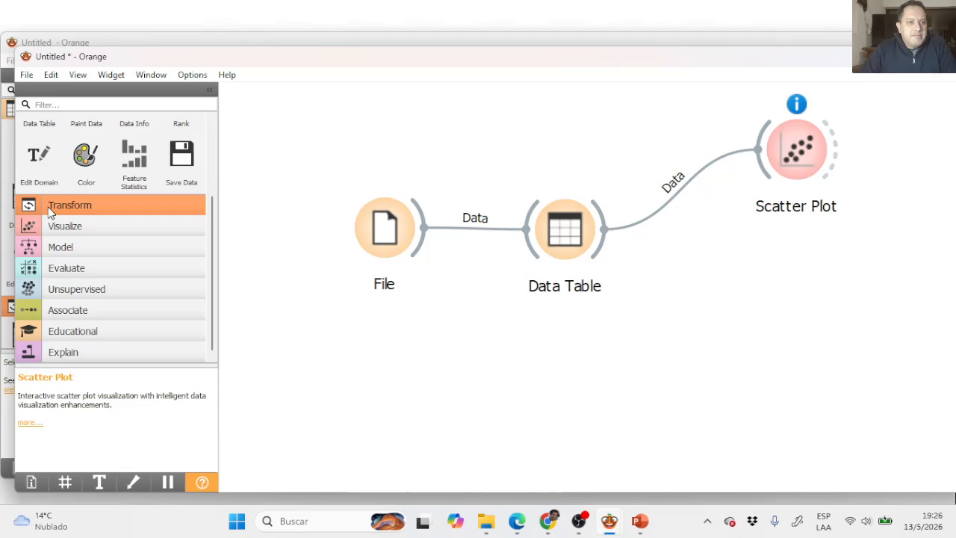
click(51, 207)
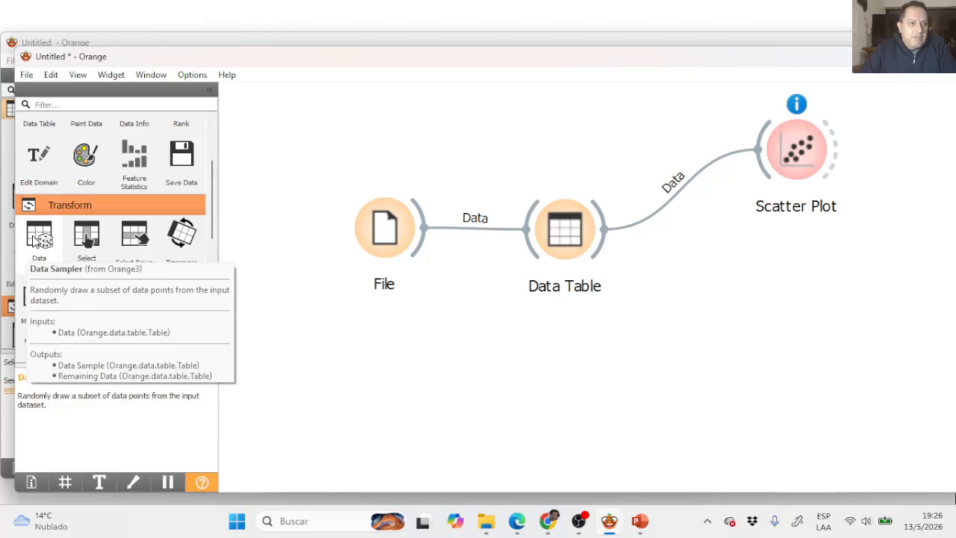
drag(35, 240, 754, 312)
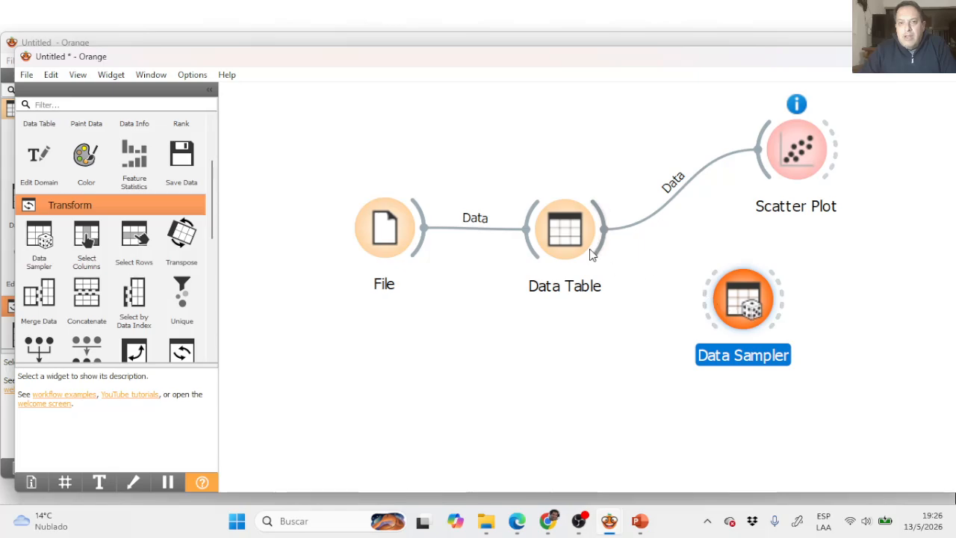
drag(603, 252, 709, 306)
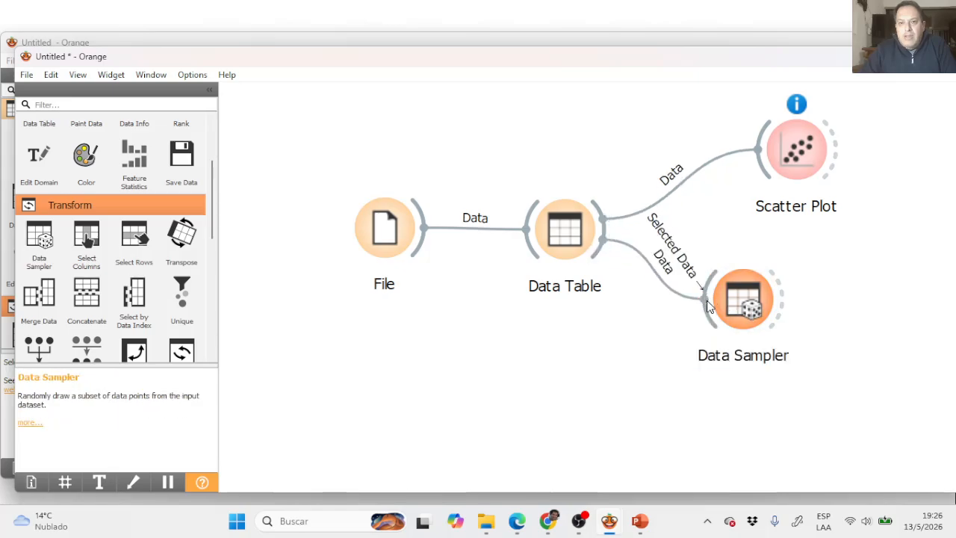
Step: Rewire the Data Table to Data Sampler link so the Data output replaces Selected Data as the sampler's input
double_click(661, 278)
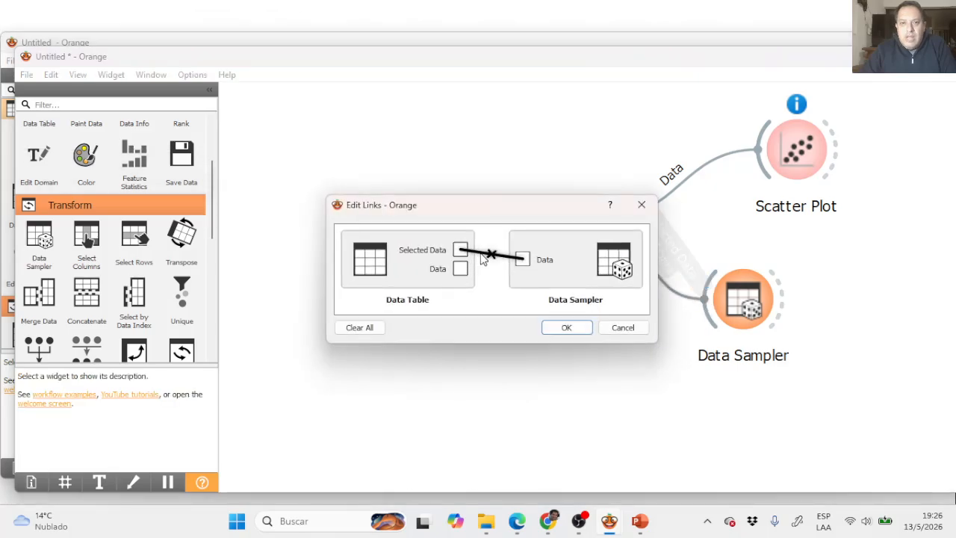
click(486, 254)
drag(460, 269, 523, 268)
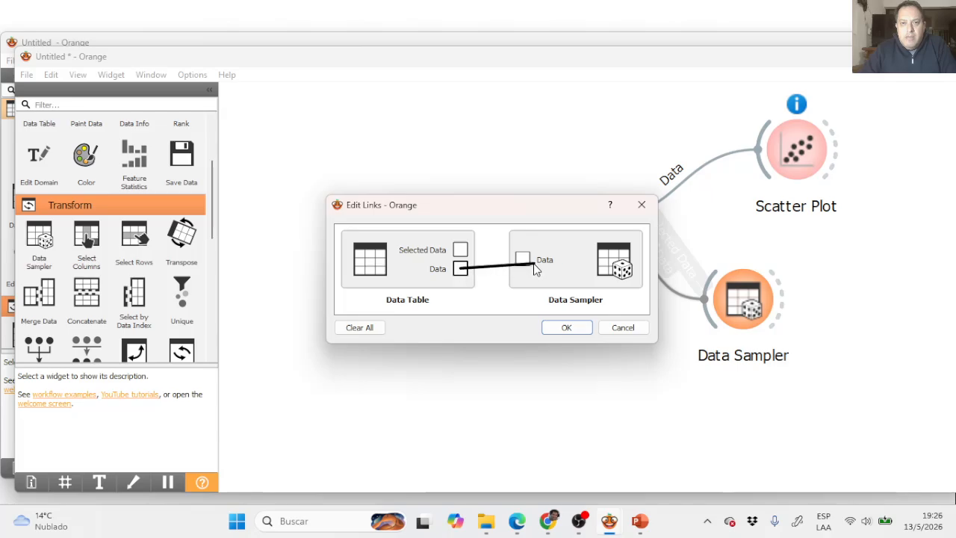
click(553, 330)
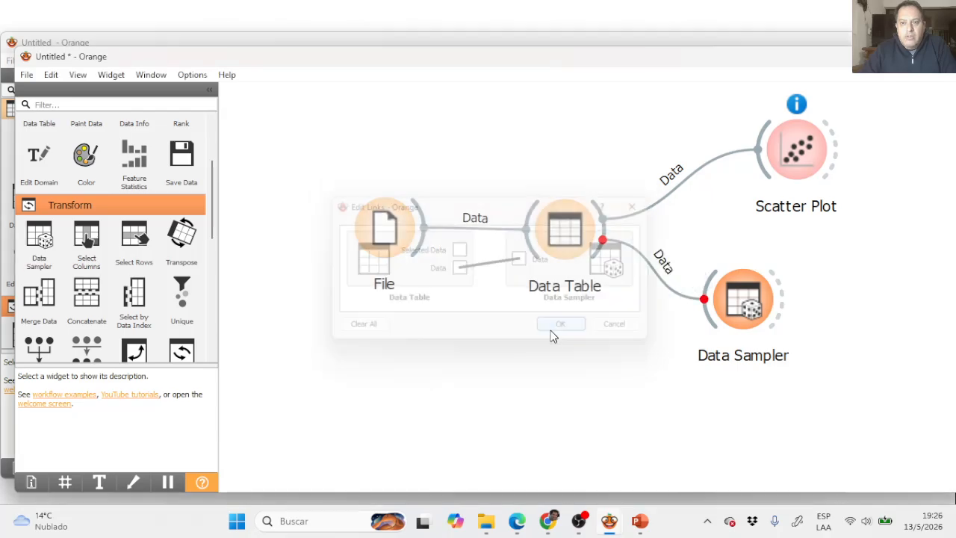
Step: Open the Data Sampler, inspect its sampling settings and the details of its sample and remaining outputs, and close it
double_click(732, 310)
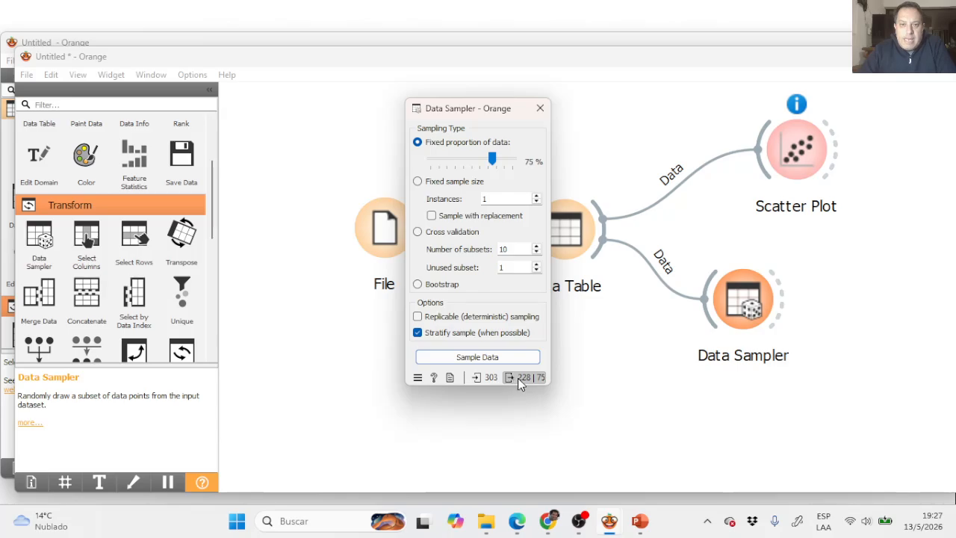
mouse_move(522, 380)
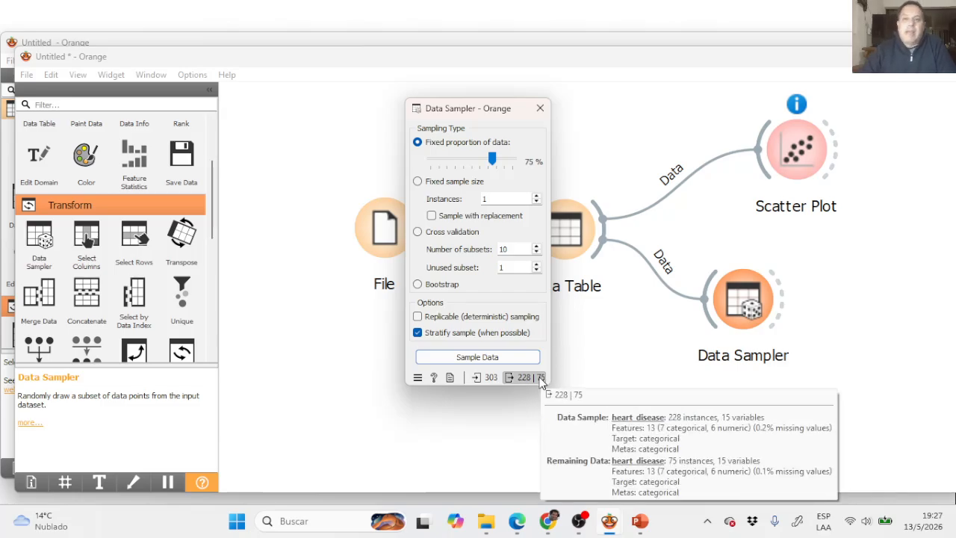
click(540, 108)
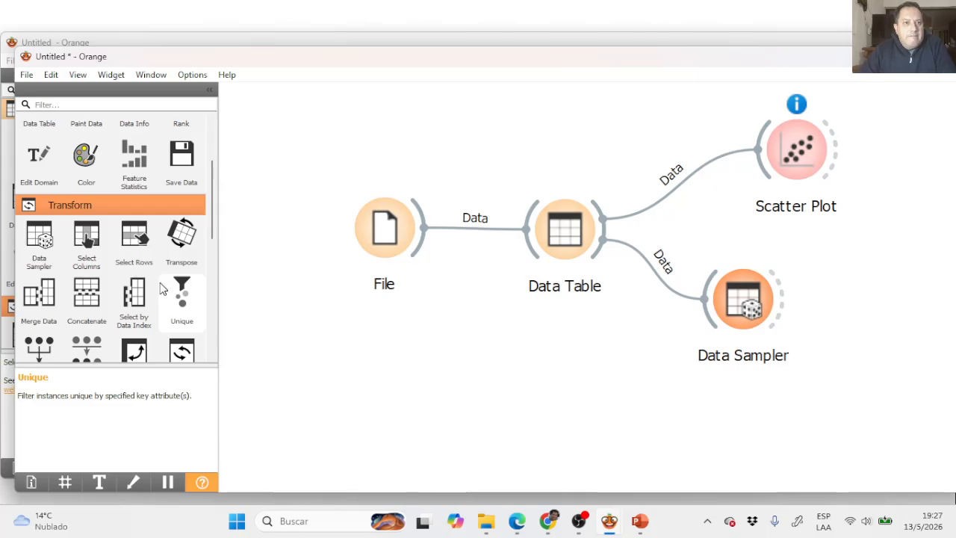
Step: Add a kNN widget from the Model category beside the Data Sampler and link the sampler's Data Sample output to its Data input
scroll(95, 297, down, 3)
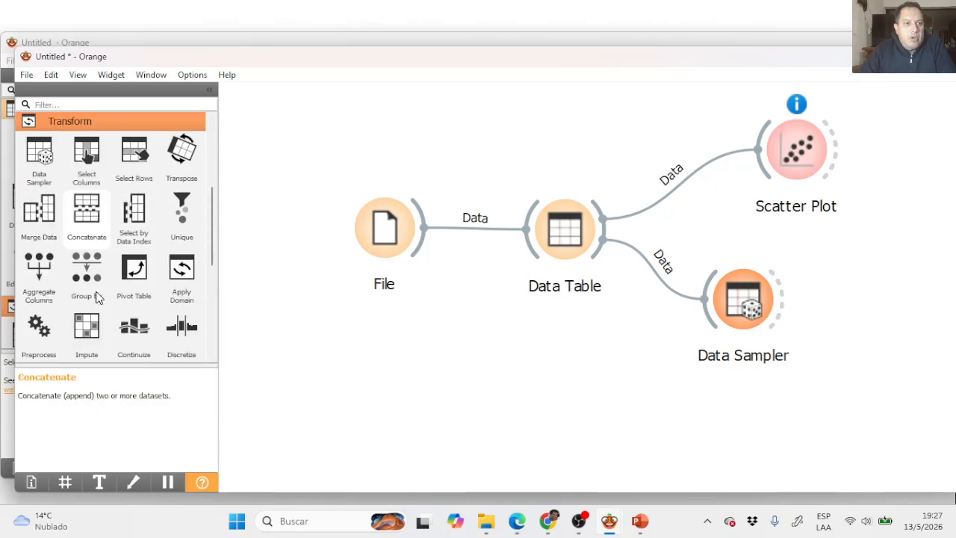
scroll(96, 297, down, 1)
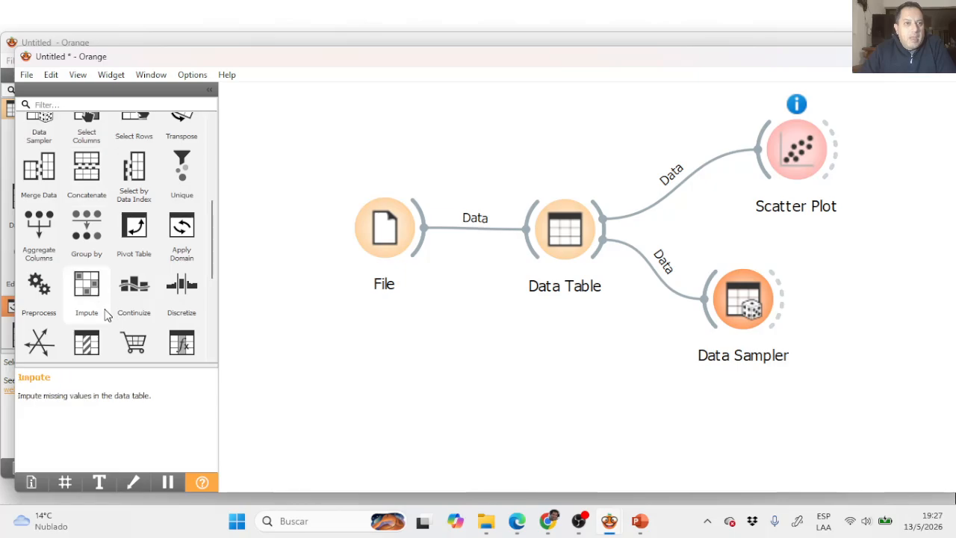
scroll(106, 315, up, 1)
scroll(107, 317, down, 5)
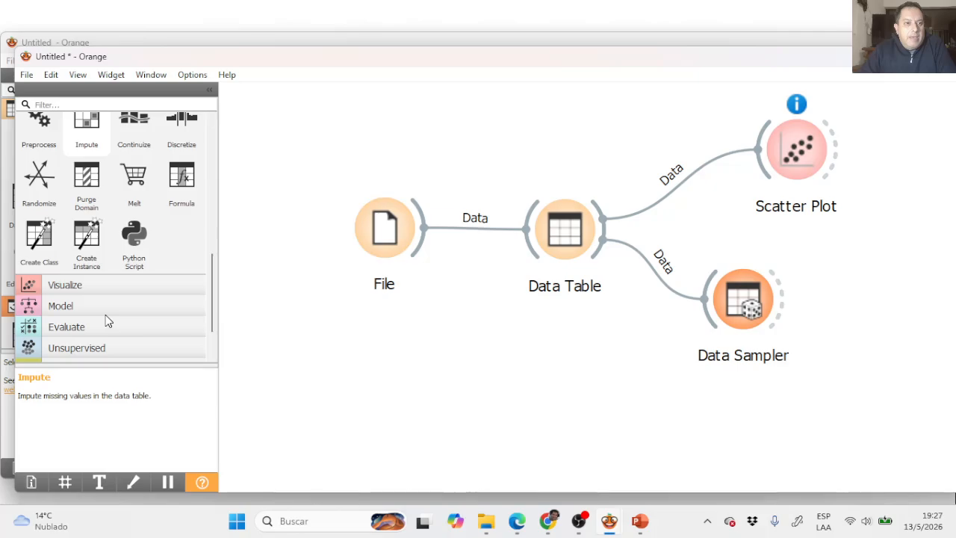
scroll(106, 321, up, 1)
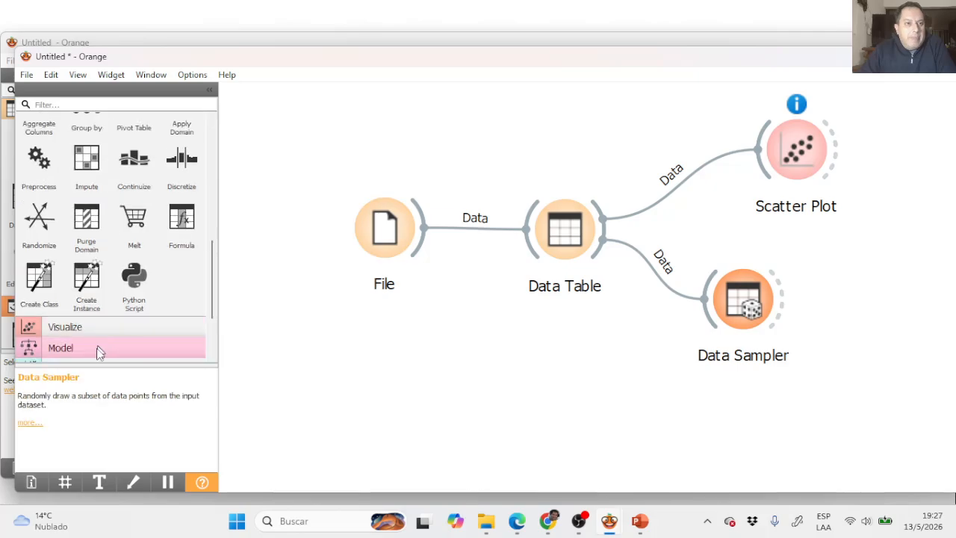
click(98, 348)
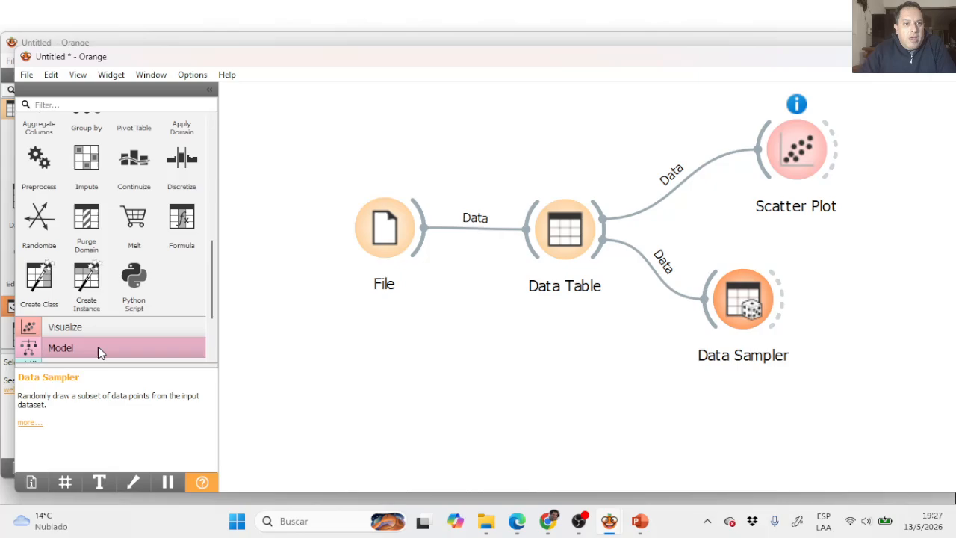
scroll(101, 340, down, 2)
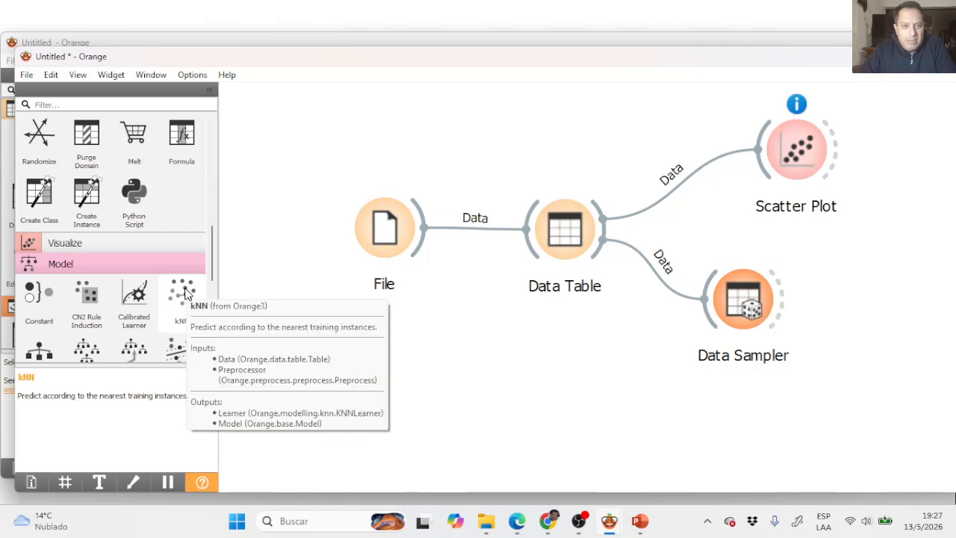
drag(185, 293, 854, 298)
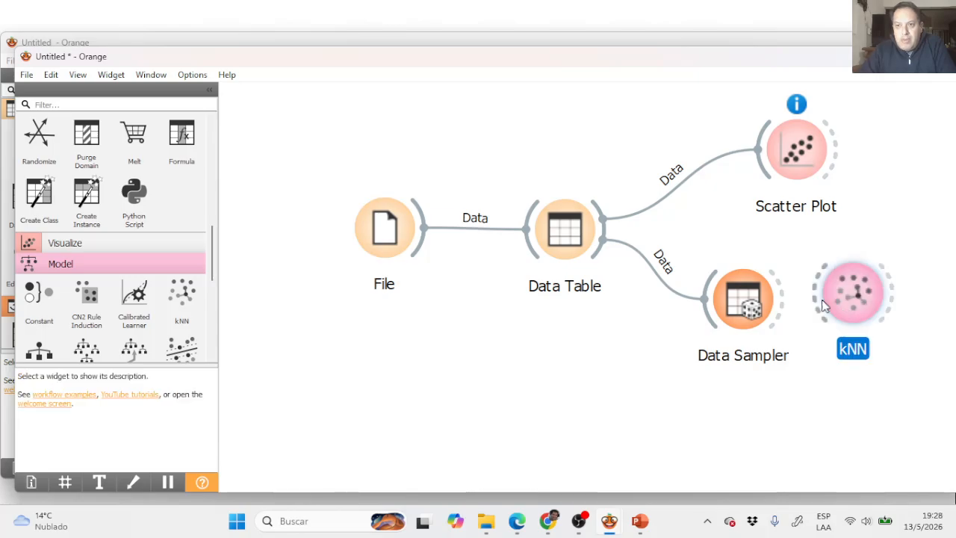
drag(782, 306, 888, 305)
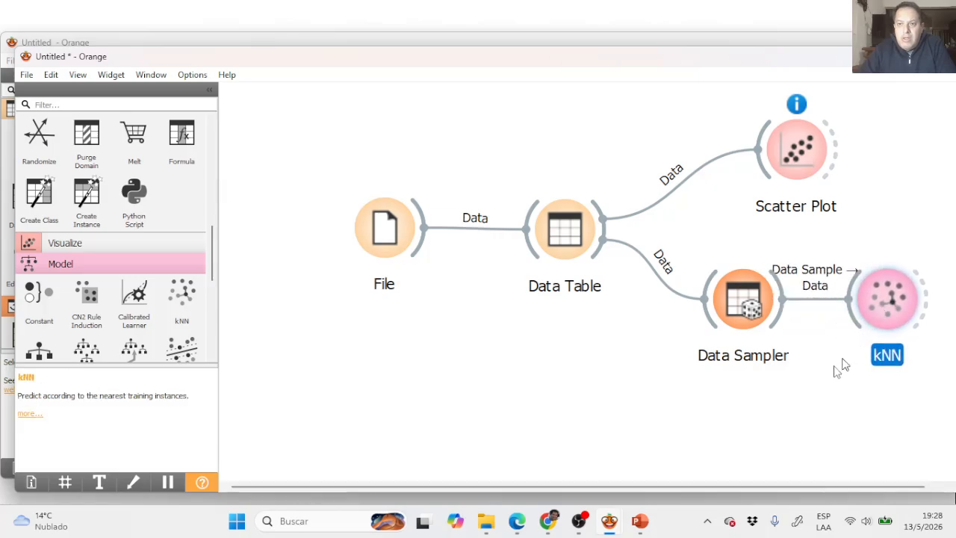
drag(489, 486, 588, 479)
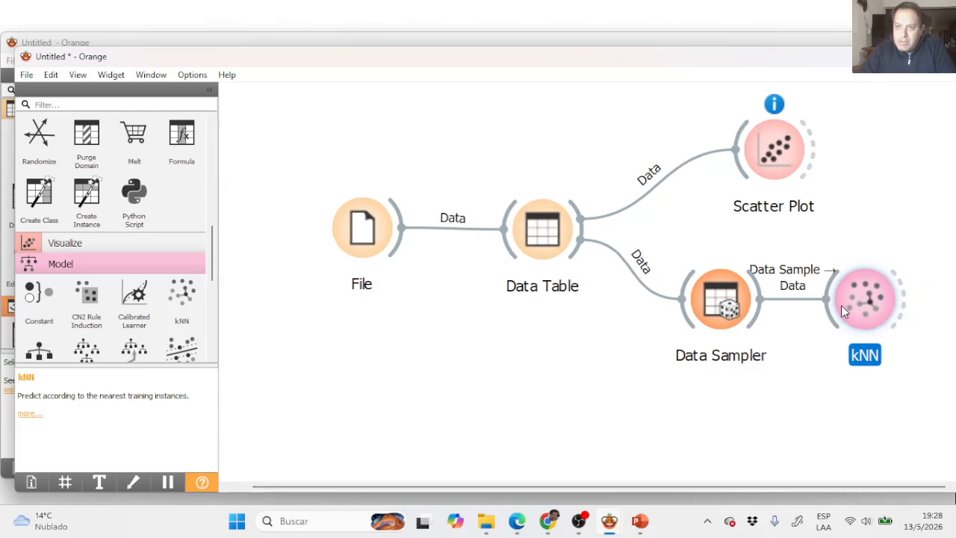
drag(869, 314, 907, 309)
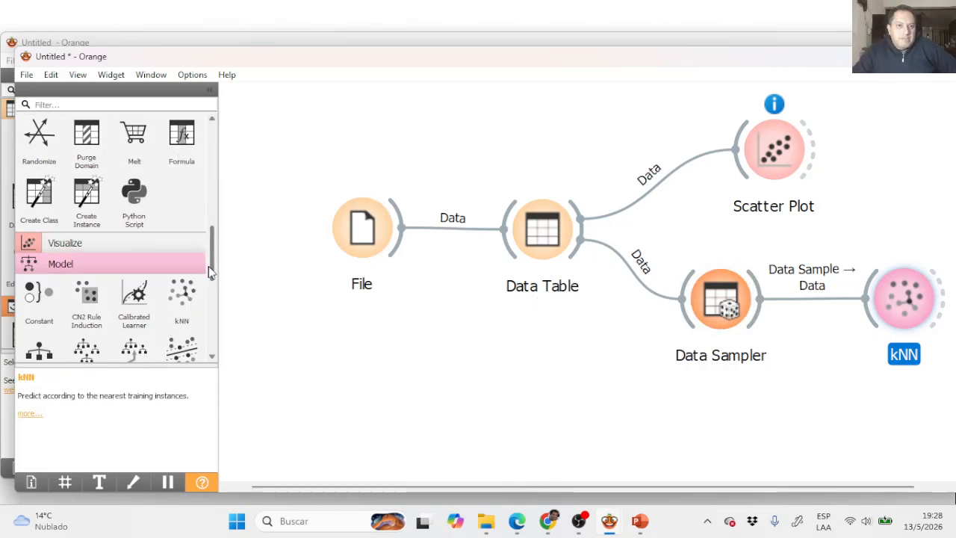
Step: Add a Predictions widget from the Evaluate category below and beyond kNN, and link the kNN model to its Predictors input
scroll(202, 276, down, 5)
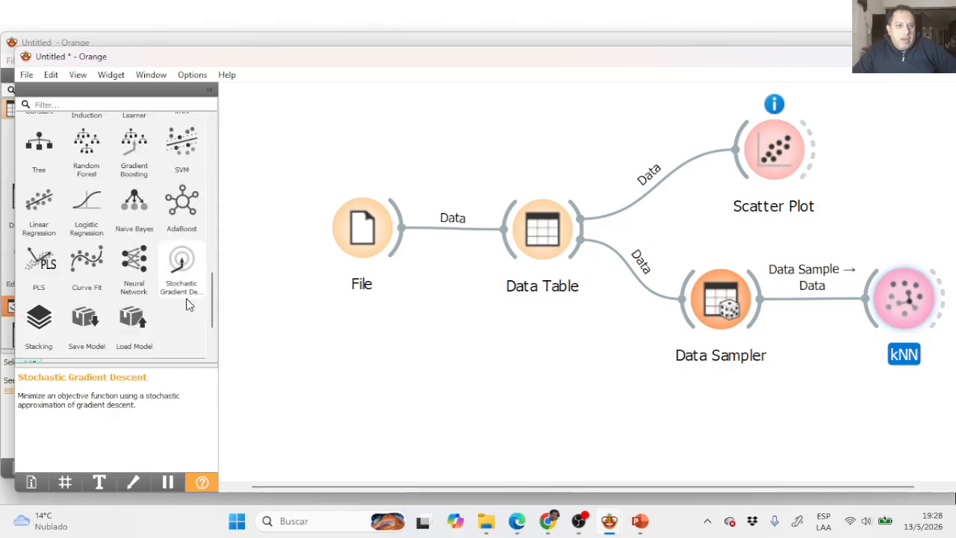
scroll(183, 299, up, 5)
scroll(175, 306, down, 2)
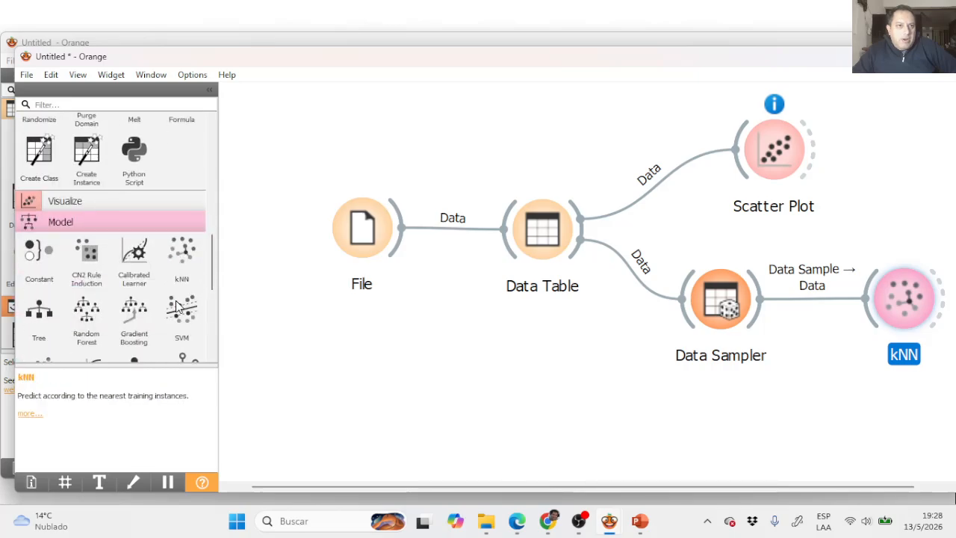
click(71, 220)
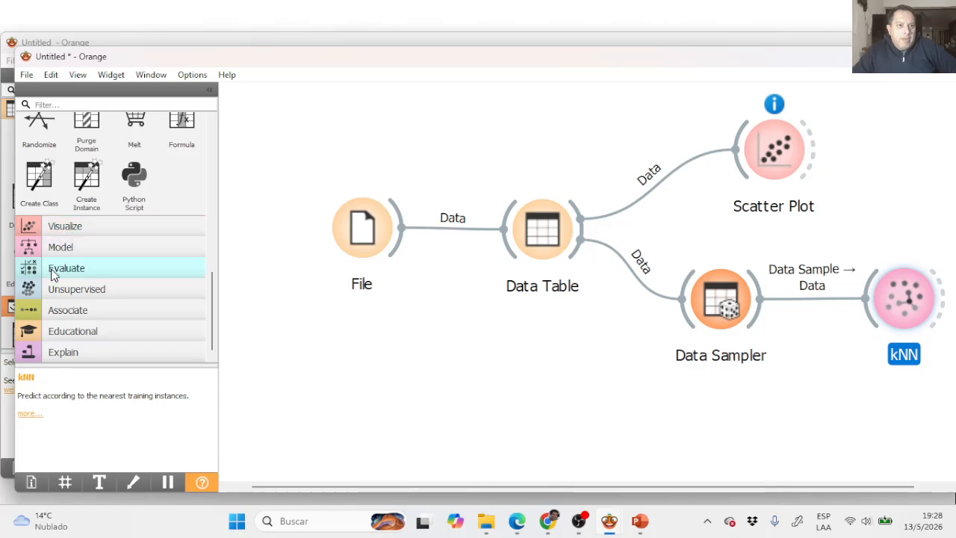
click(63, 253)
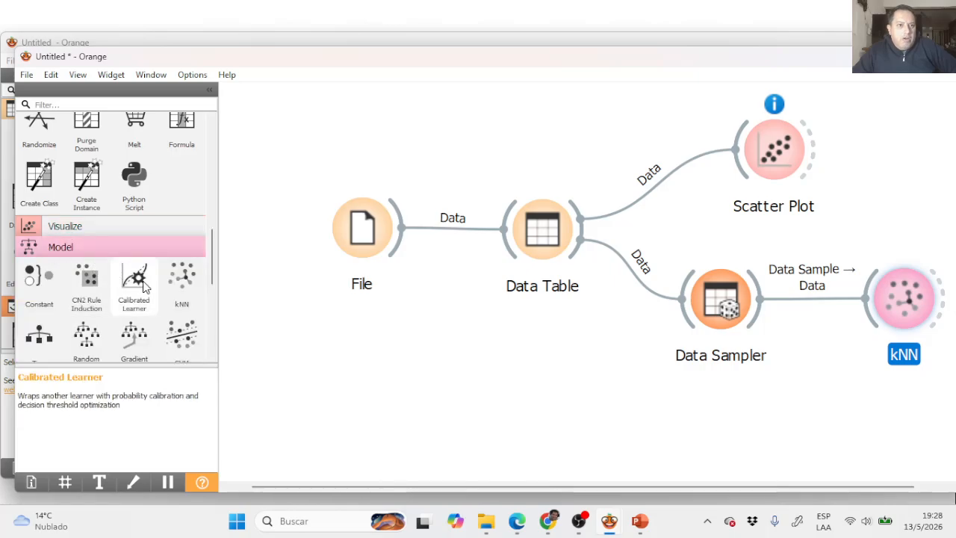
click(88, 247)
click(90, 266)
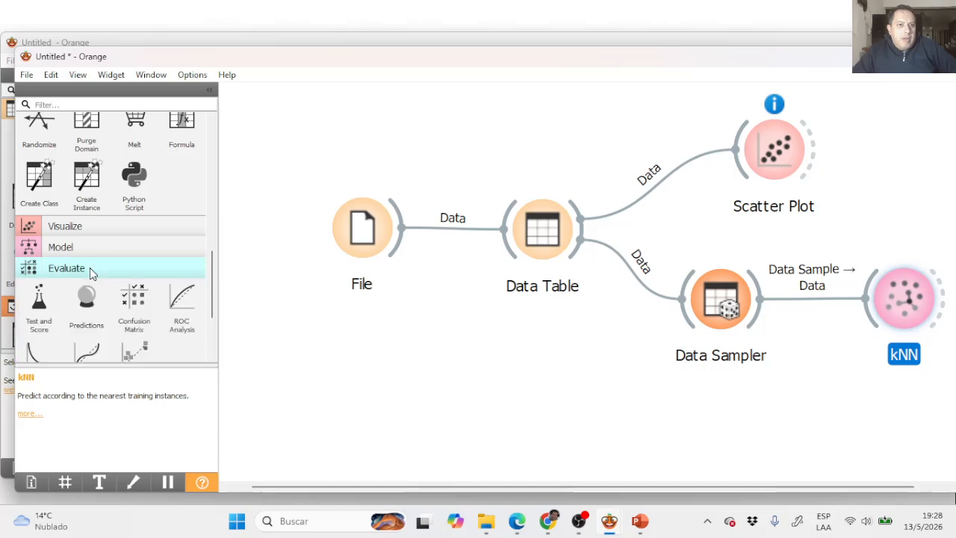
drag(88, 300, 922, 433)
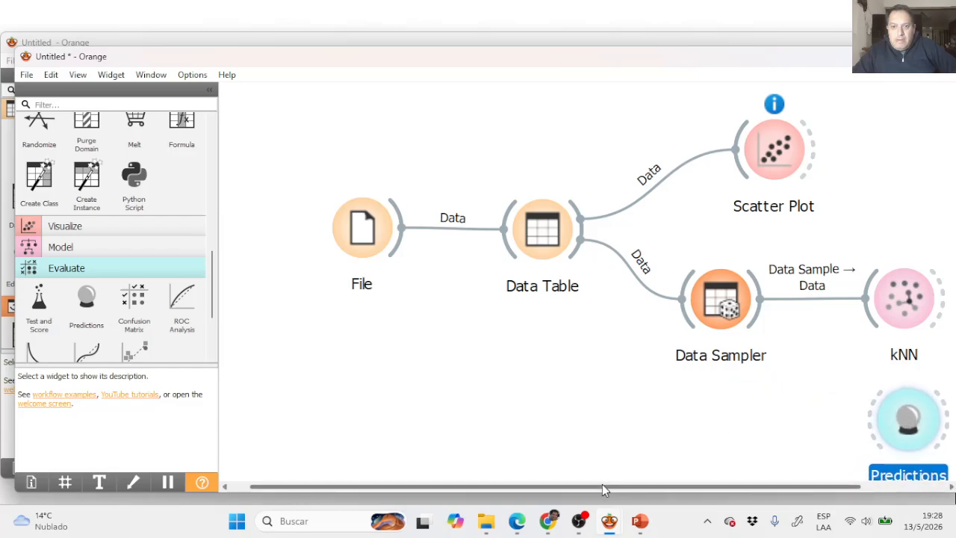
drag(606, 486, 694, 486)
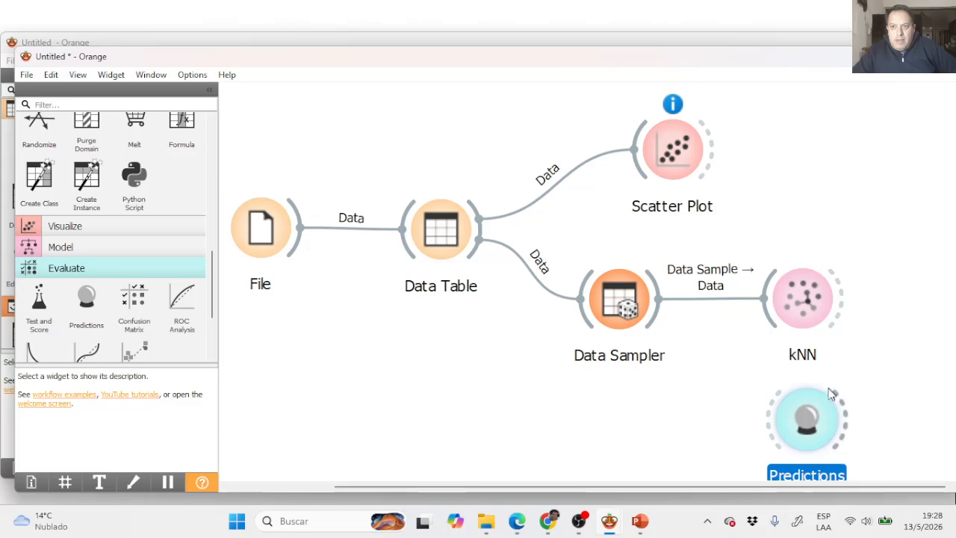
drag(821, 416, 901, 401)
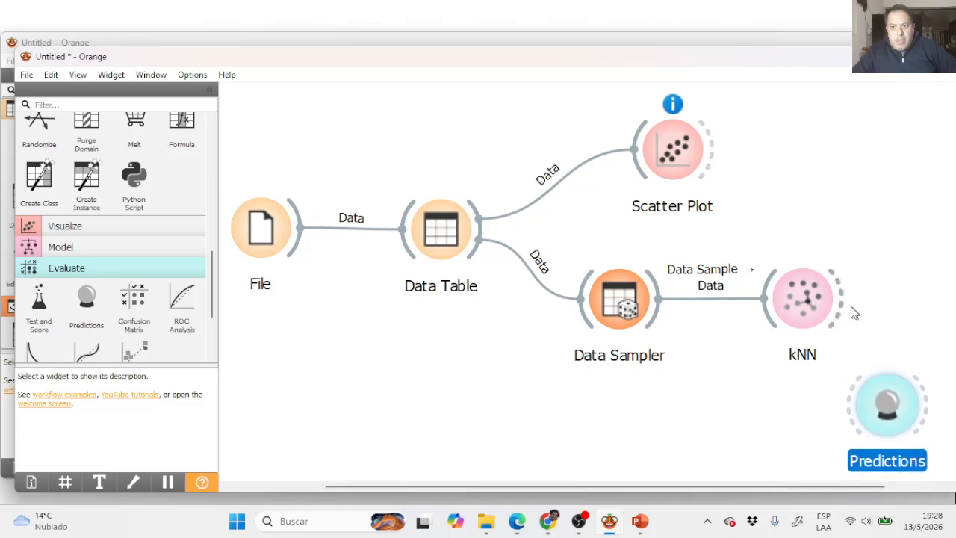
drag(845, 311, 855, 424)
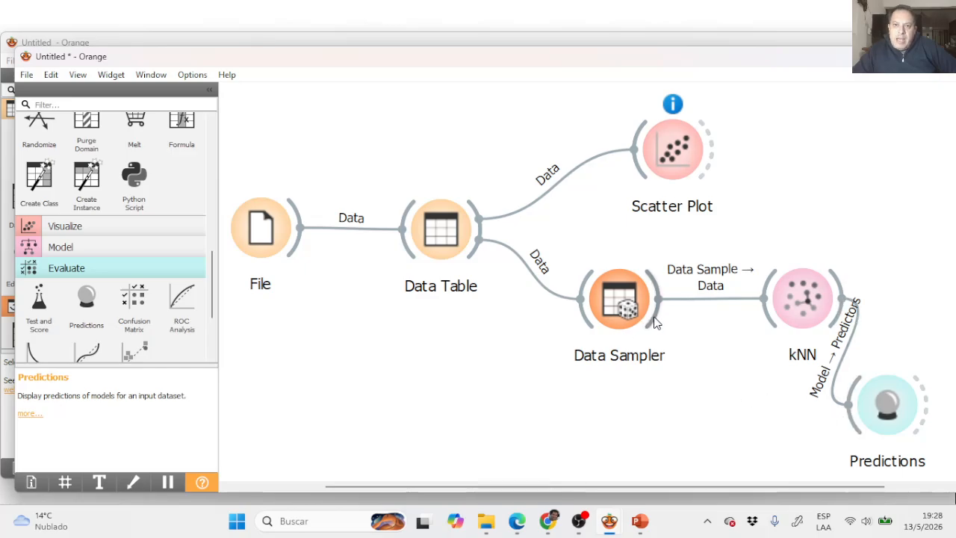
Step: Link the Data Sampler to Predictions, rewiring the link so Remaining Data replaces Data Sample as the Data input
drag(655, 323, 854, 434)
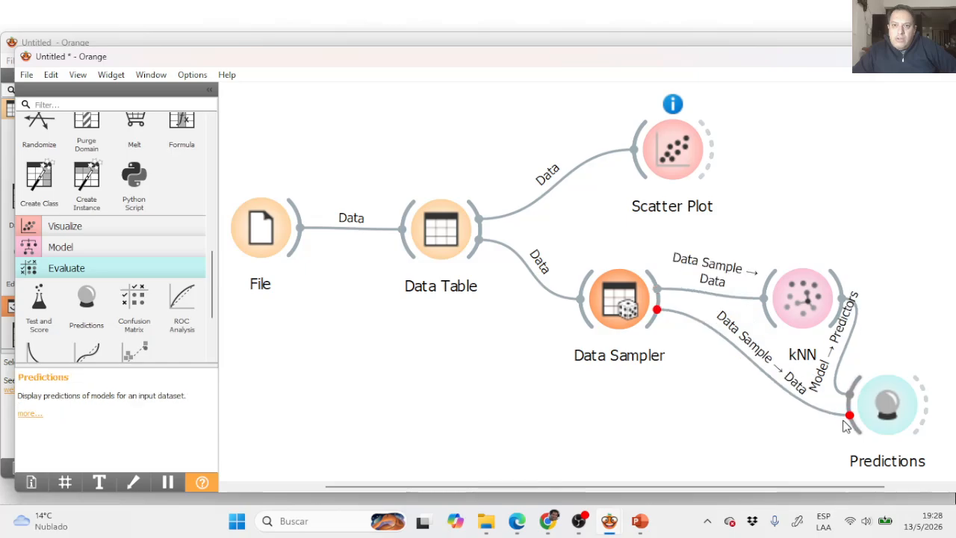
double_click(742, 351)
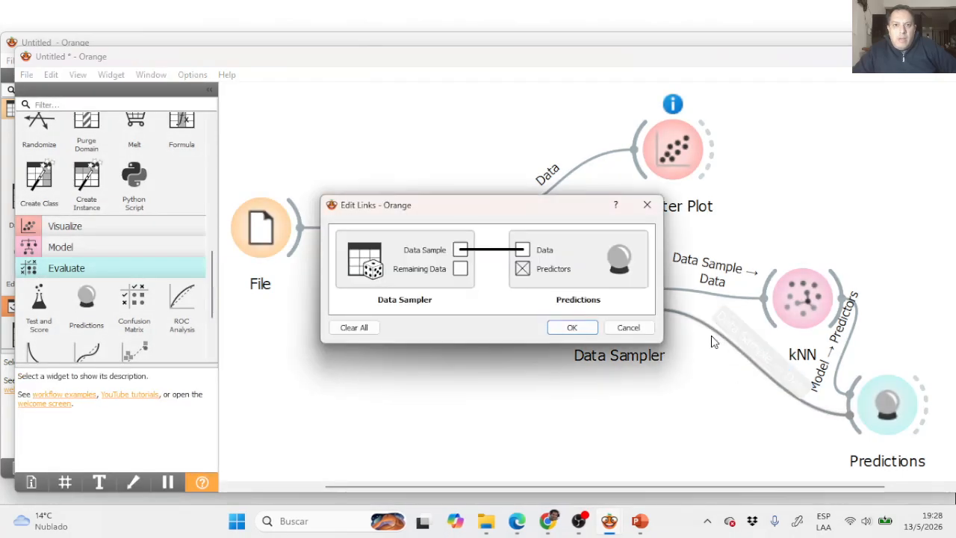
click(490, 250)
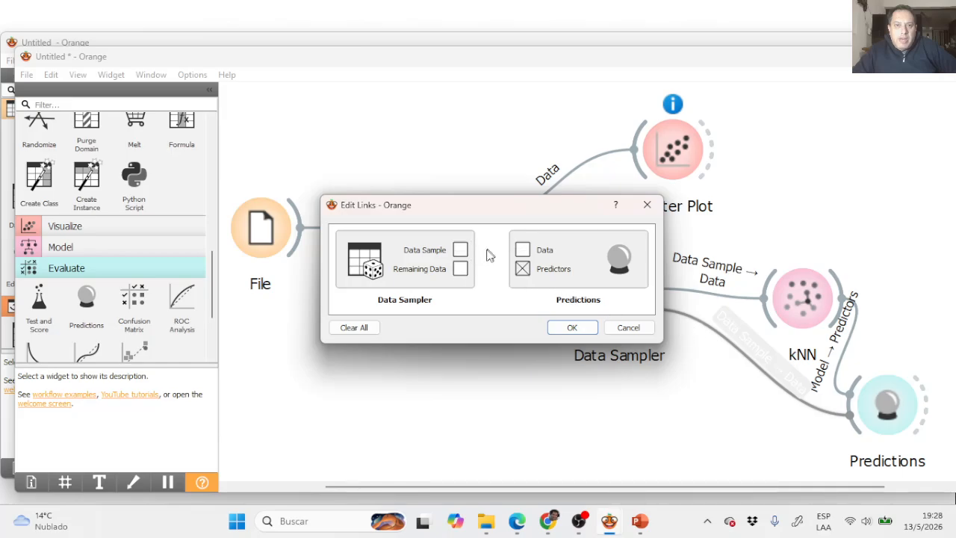
drag(460, 269, 522, 251)
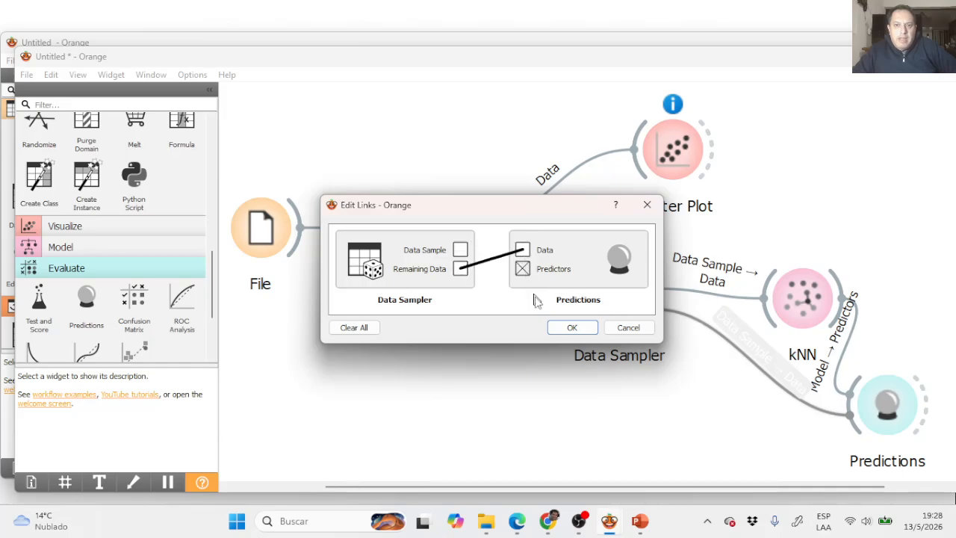
click(569, 330)
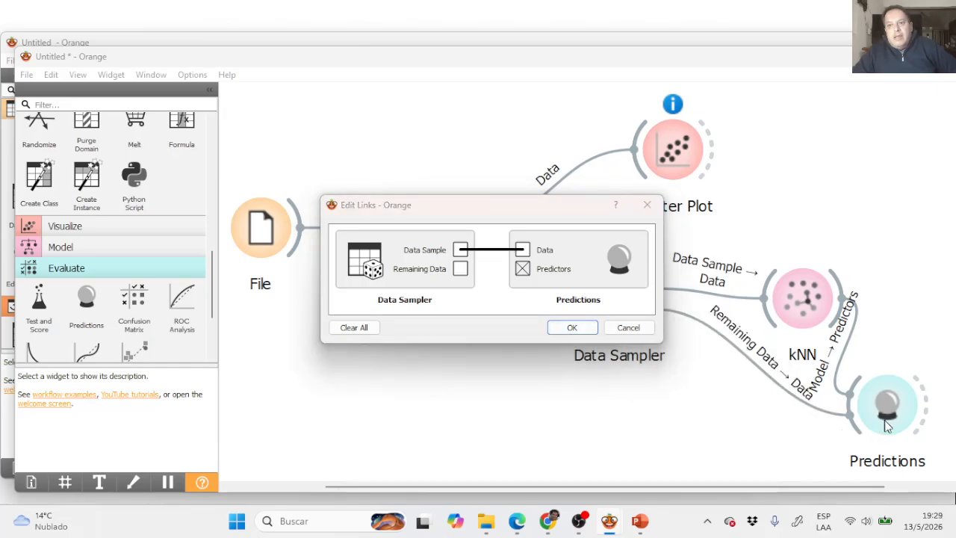
click(569, 329)
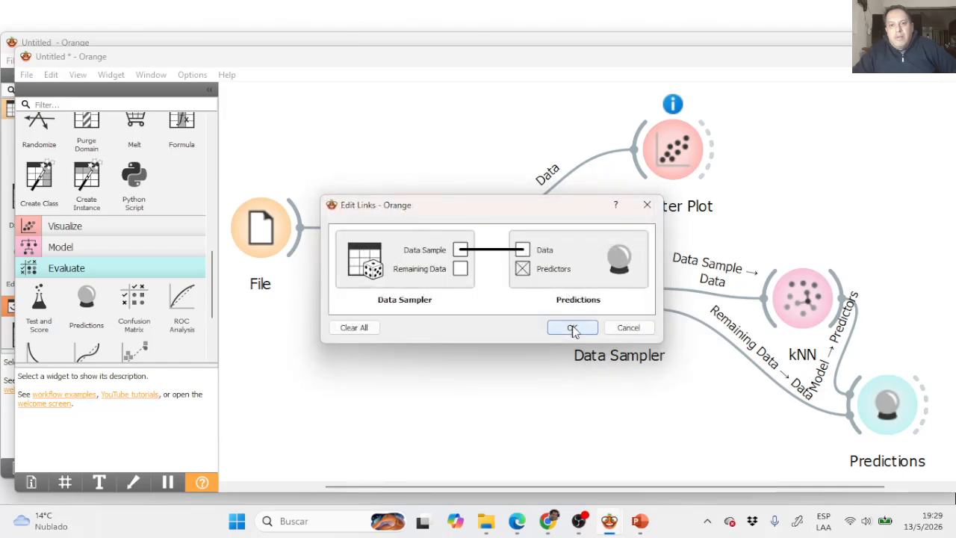
click(572, 329)
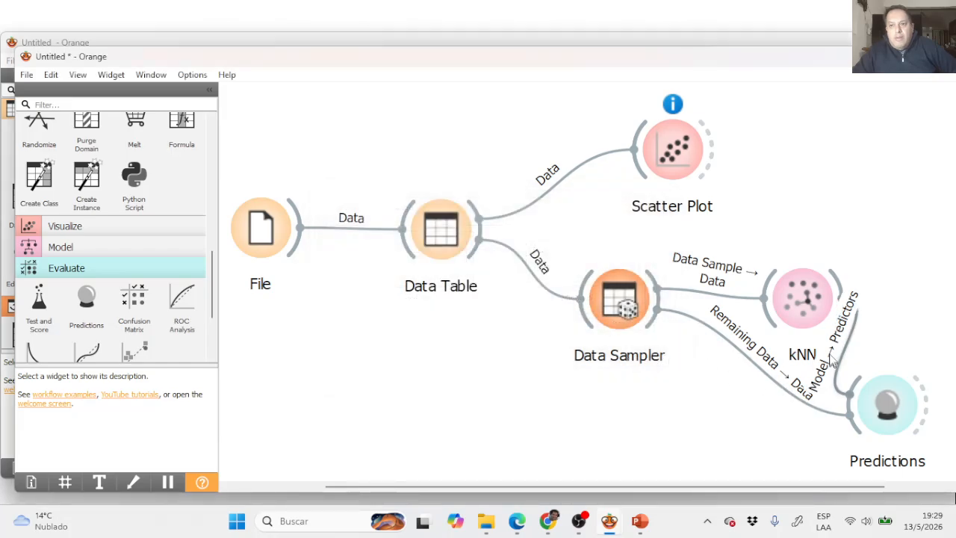
Step: Move kNN higher and Predictions farther out on the canvas so the link labels separate, and open the Predictions results
drag(815, 308, 812, 240)
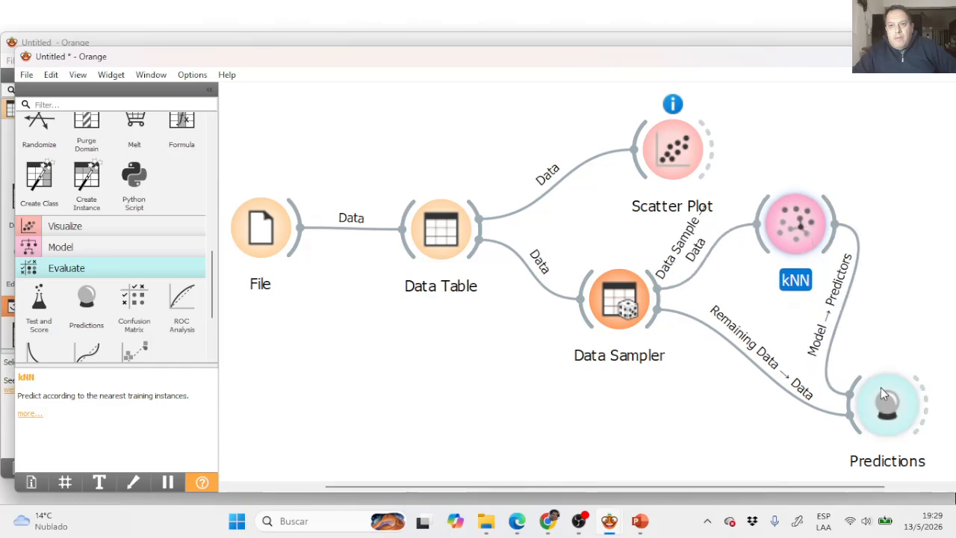
drag(883, 394, 903, 415)
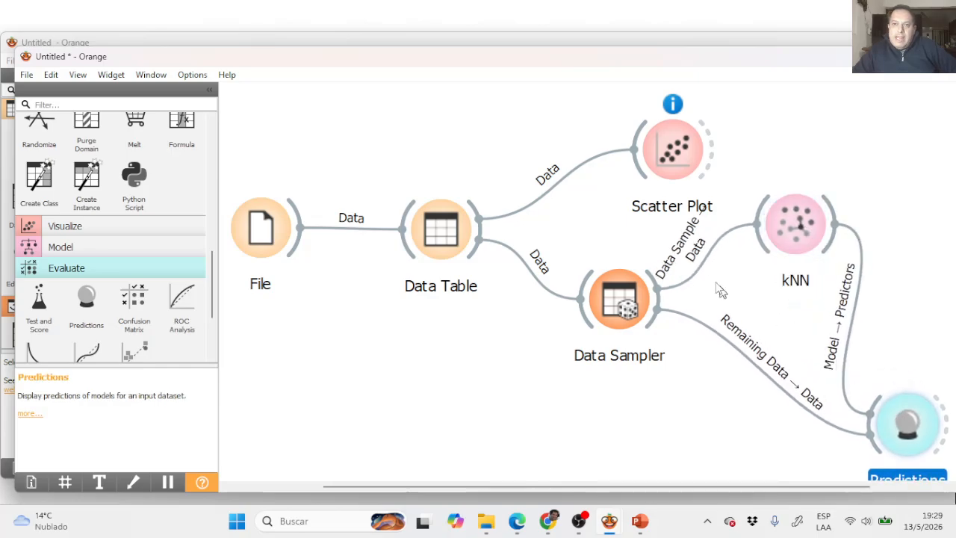
drag(784, 235, 787, 252)
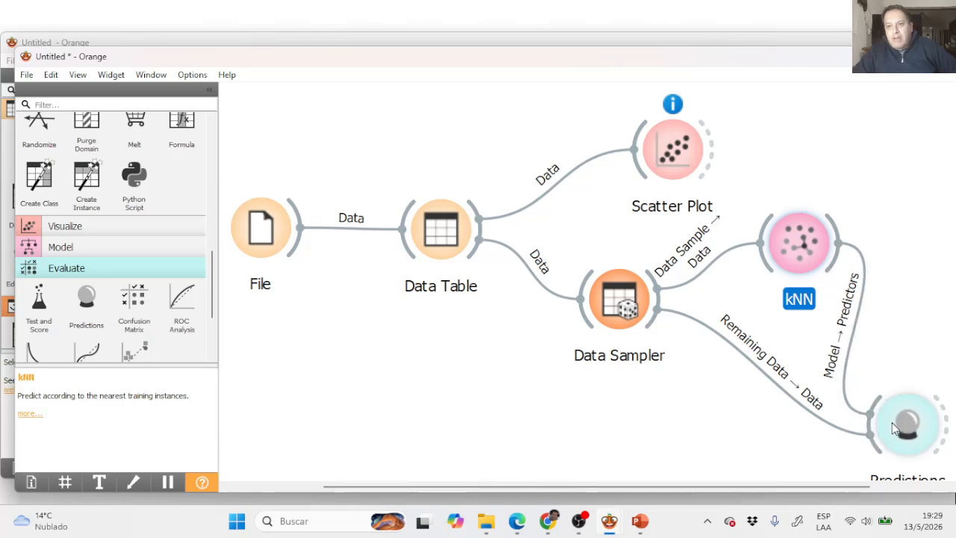
drag(893, 429, 896, 412)
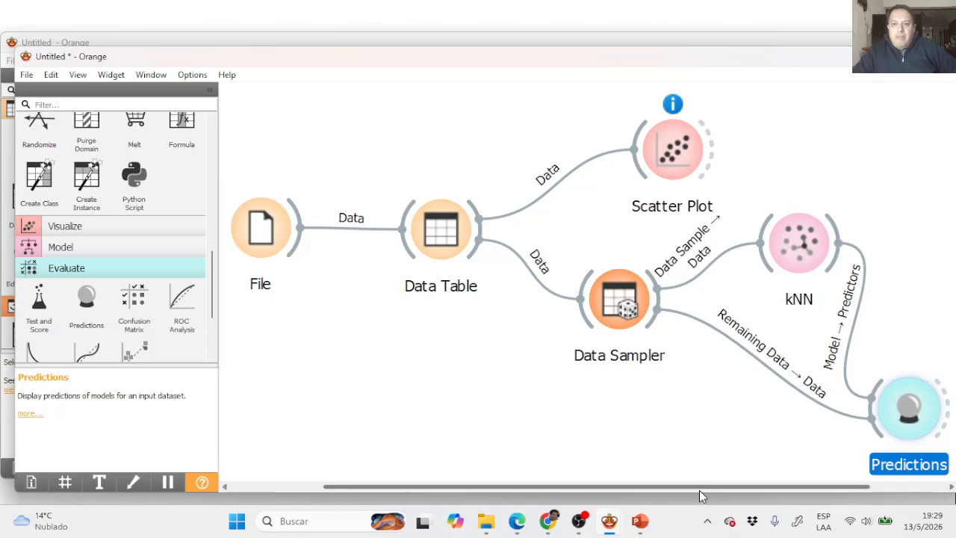
drag(700, 490, 800, 495)
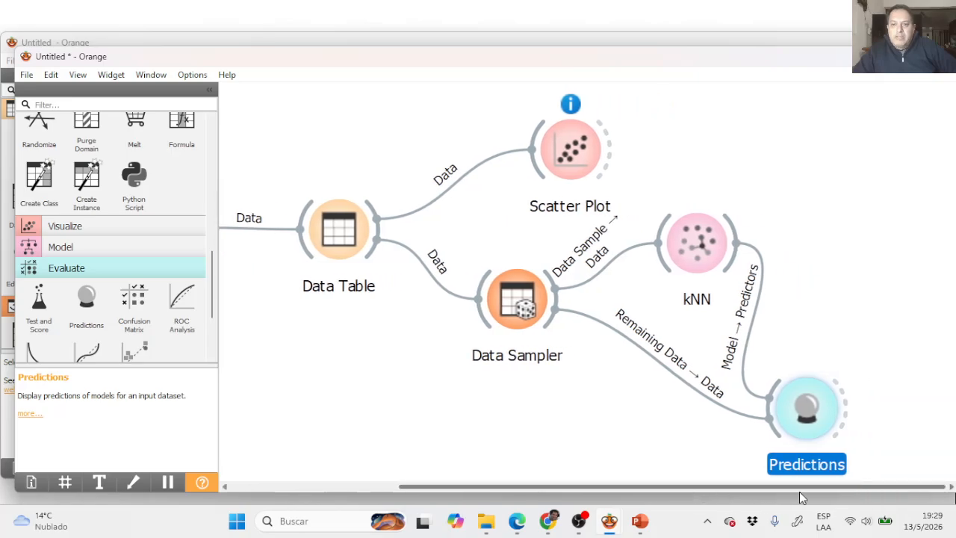
double_click(806, 409)
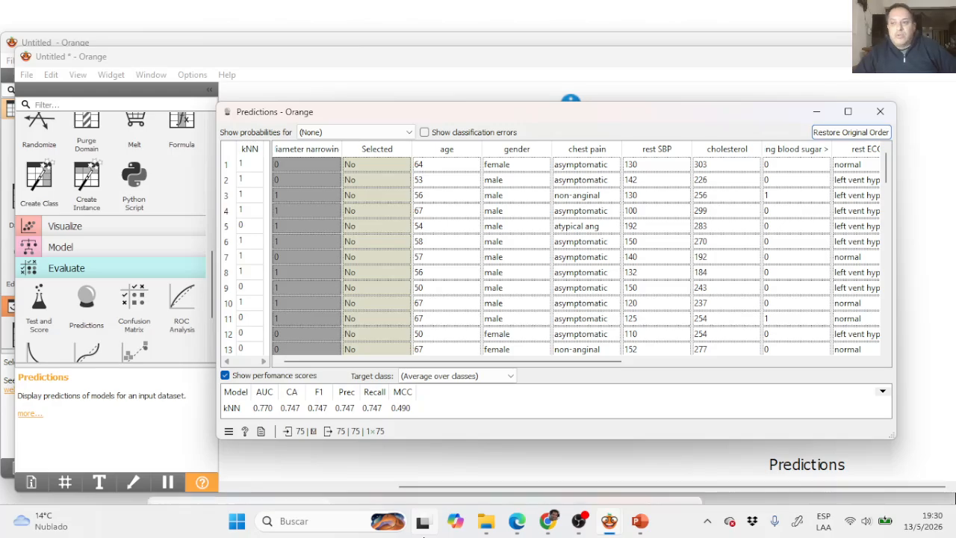
Step: Return from the Predictions results to the workflow canvas and review the whole chain from File through Data Sampler and kNN to Predictions
mouse_move(423, 535)
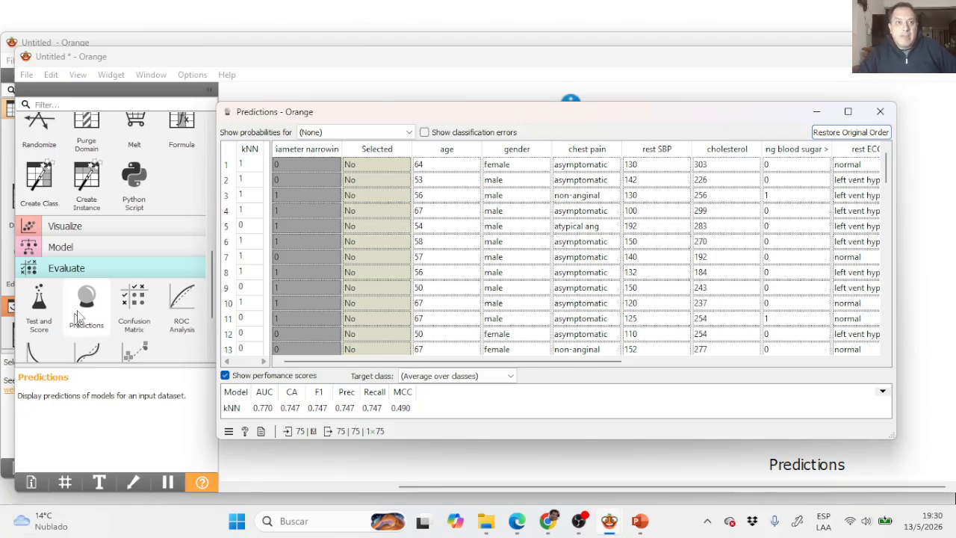
click(252, 64)
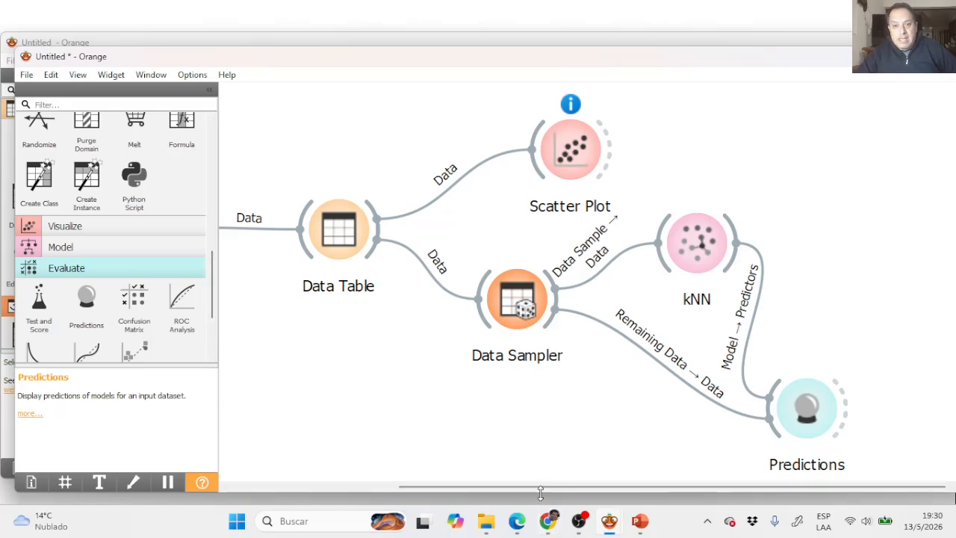
drag(533, 493, 430, 493)
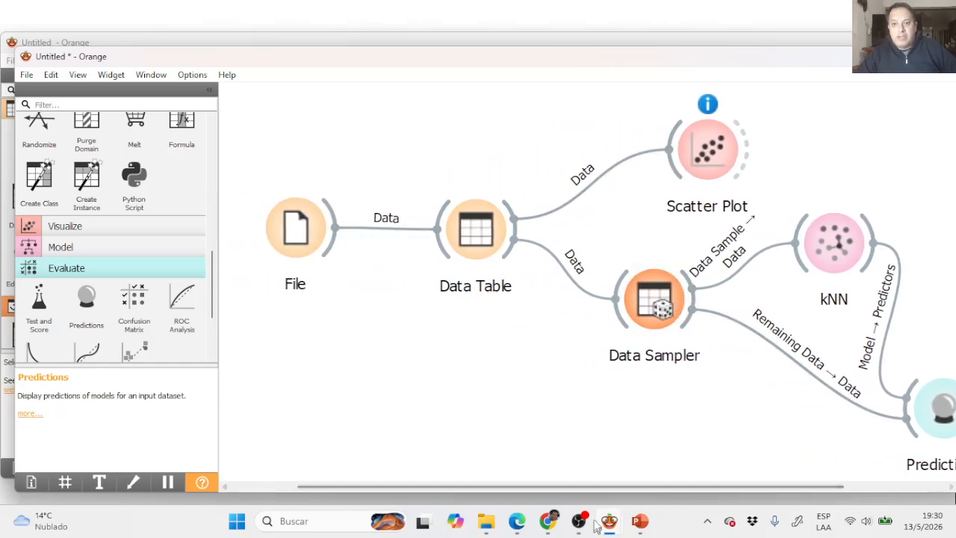
drag(595, 487, 658, 491)
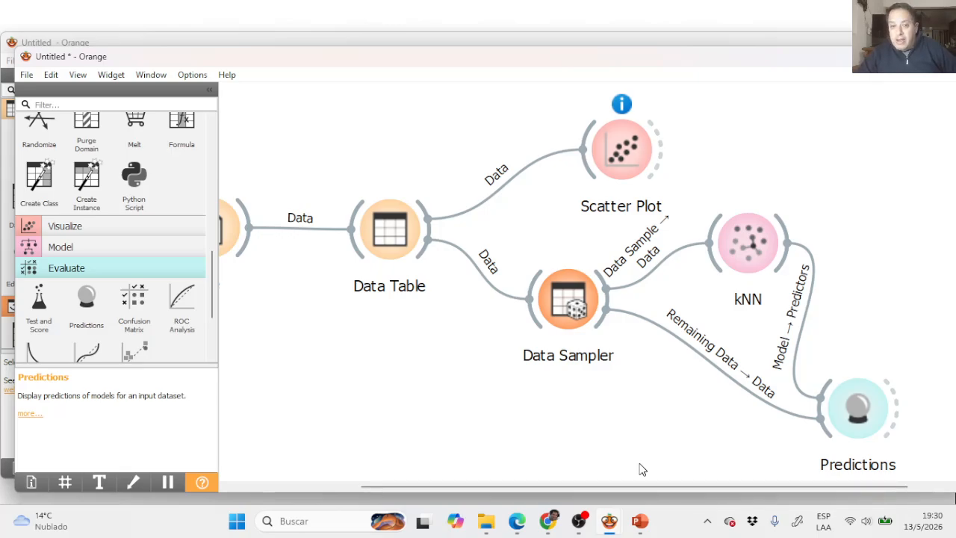
drag(639, 486, 590, 493)
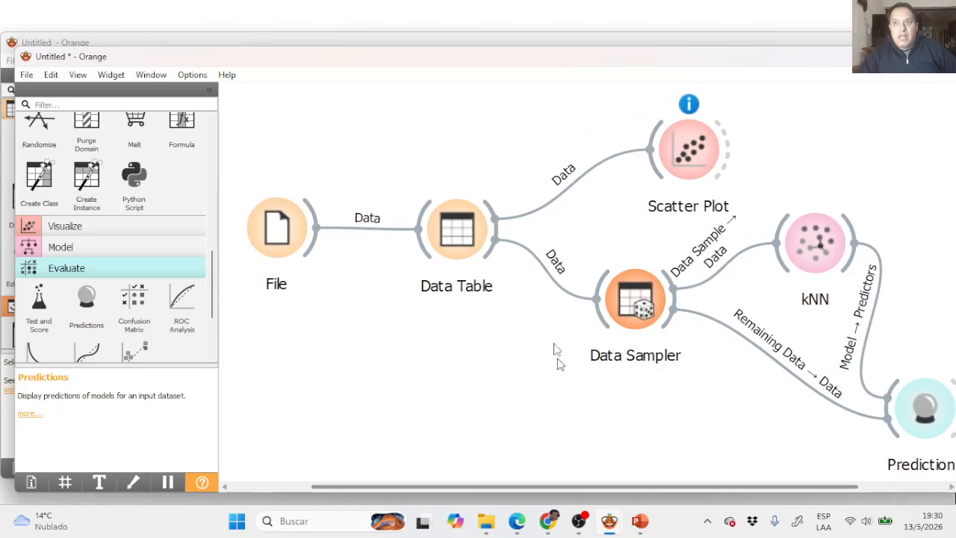
drag(550, 60, 529, 49)
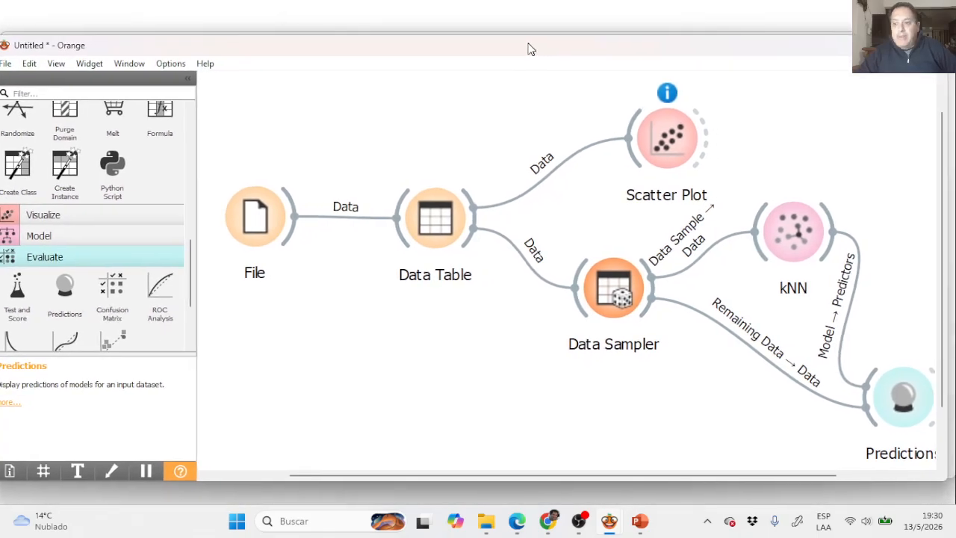